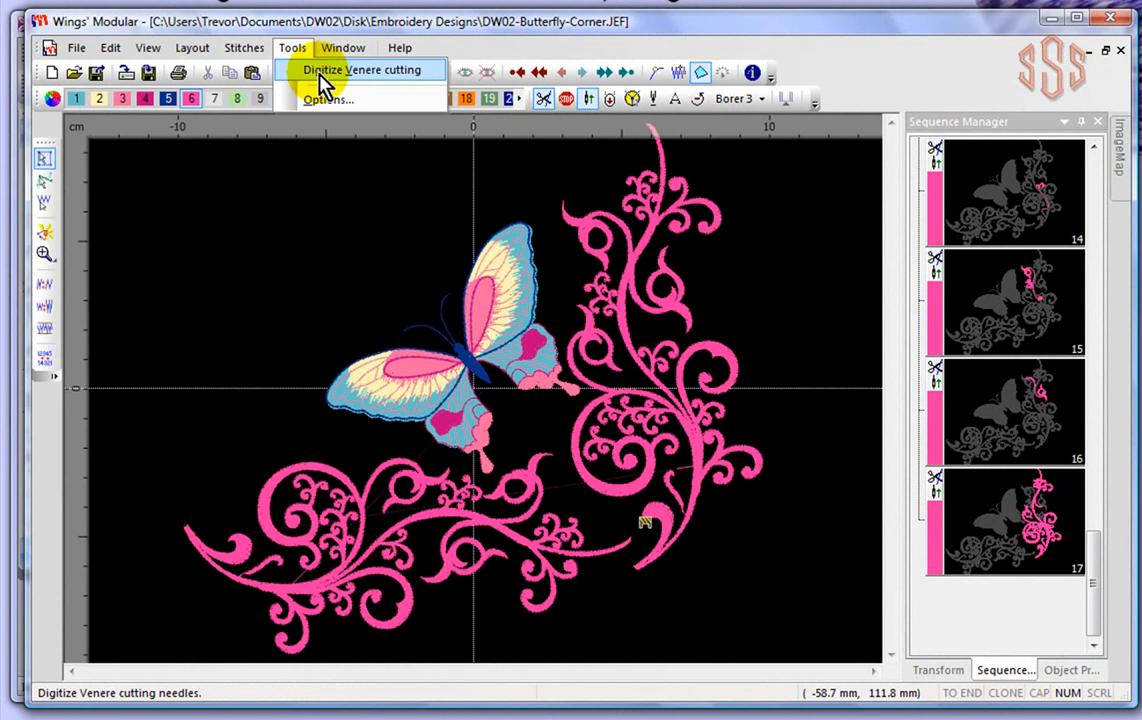
Step: Digitize a closed nine-point Venere cutting outline, about 9 by 10 mm, along the ring of the upper curl beside the butterfly's wing
click(345, 20)
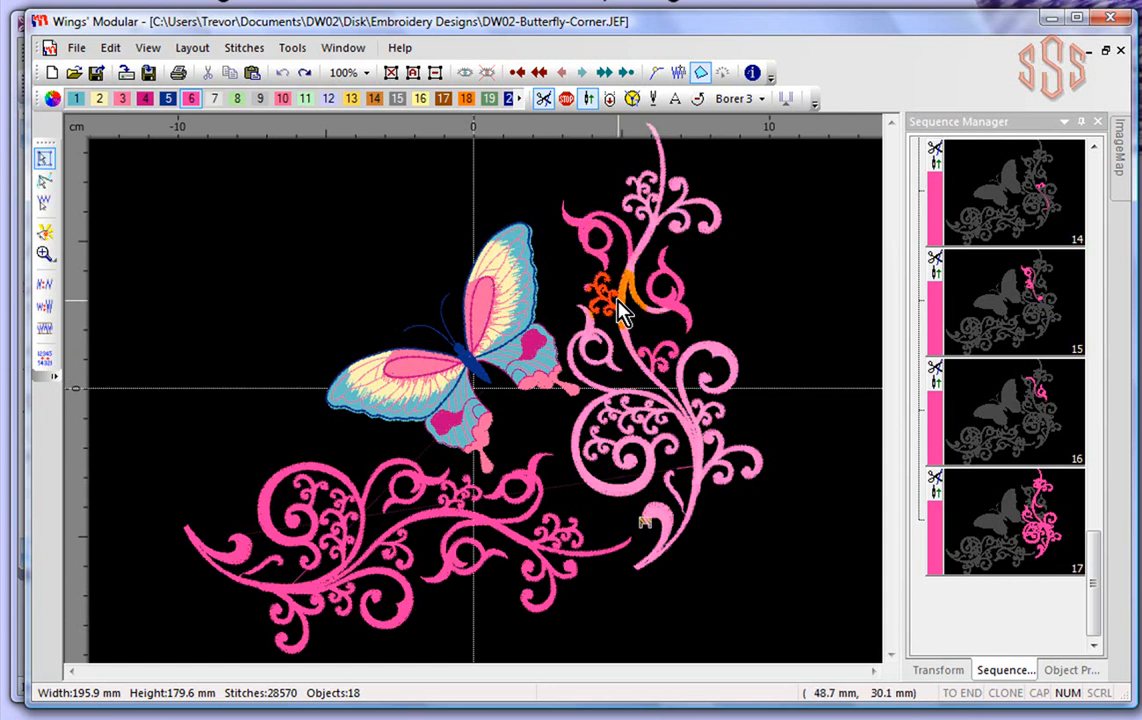
scroll(620, 310, up, 5)
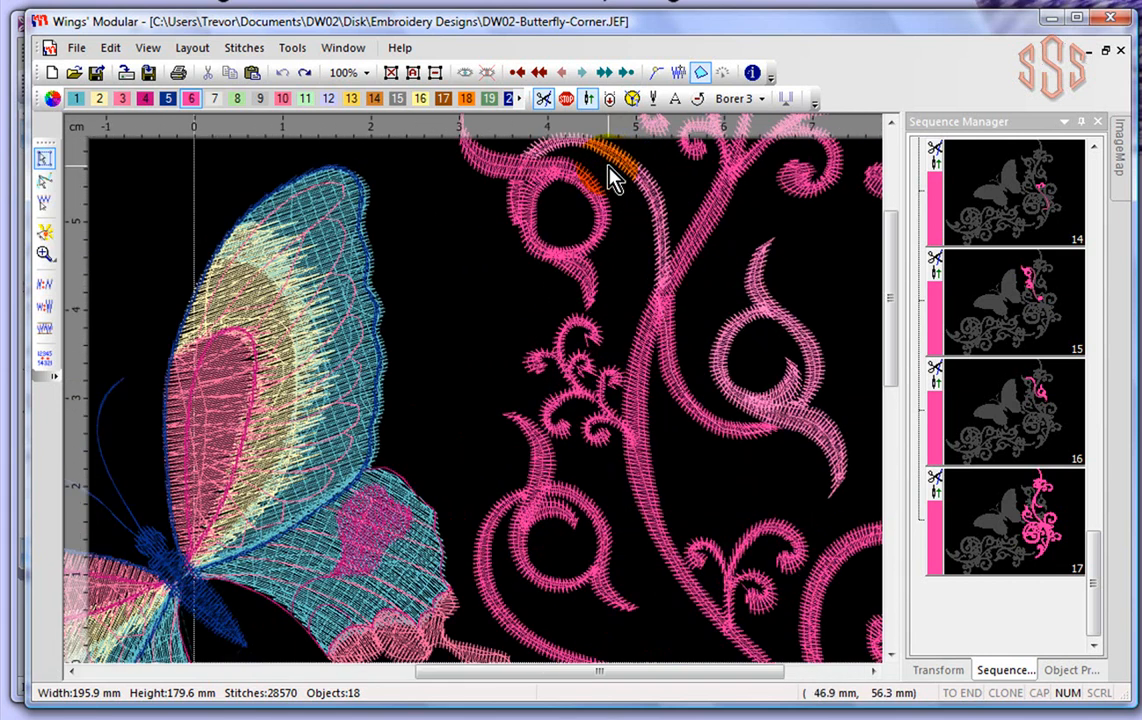
scroll(612, 180, up, 4)
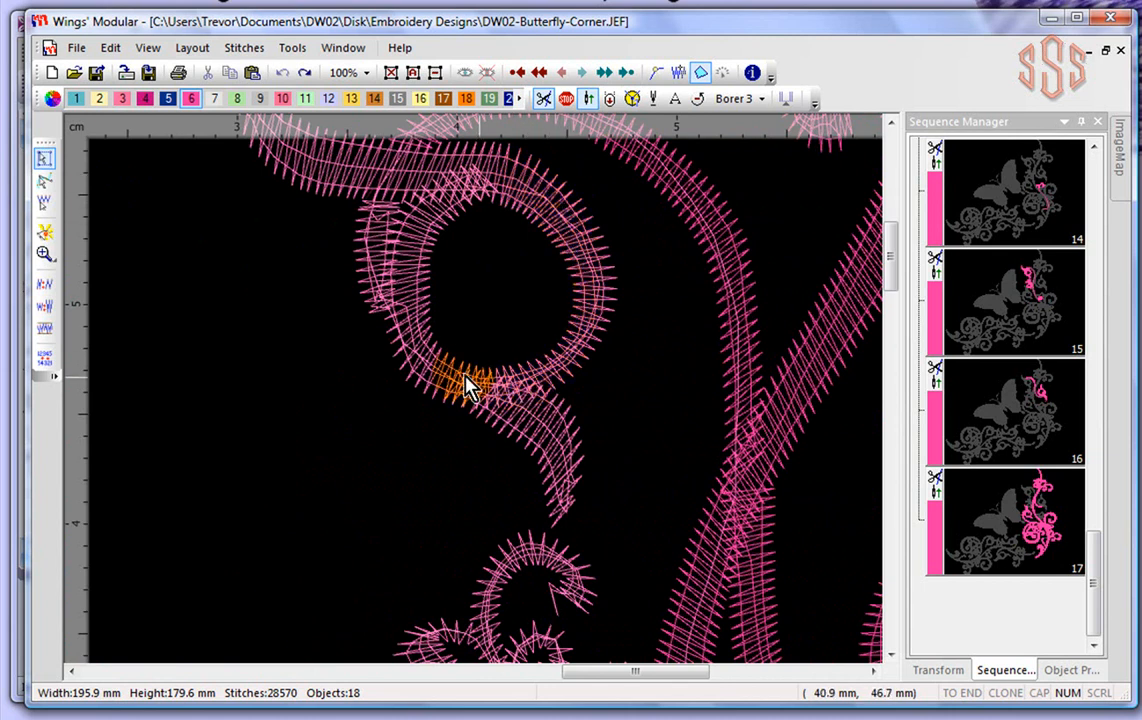
click(438, 215)
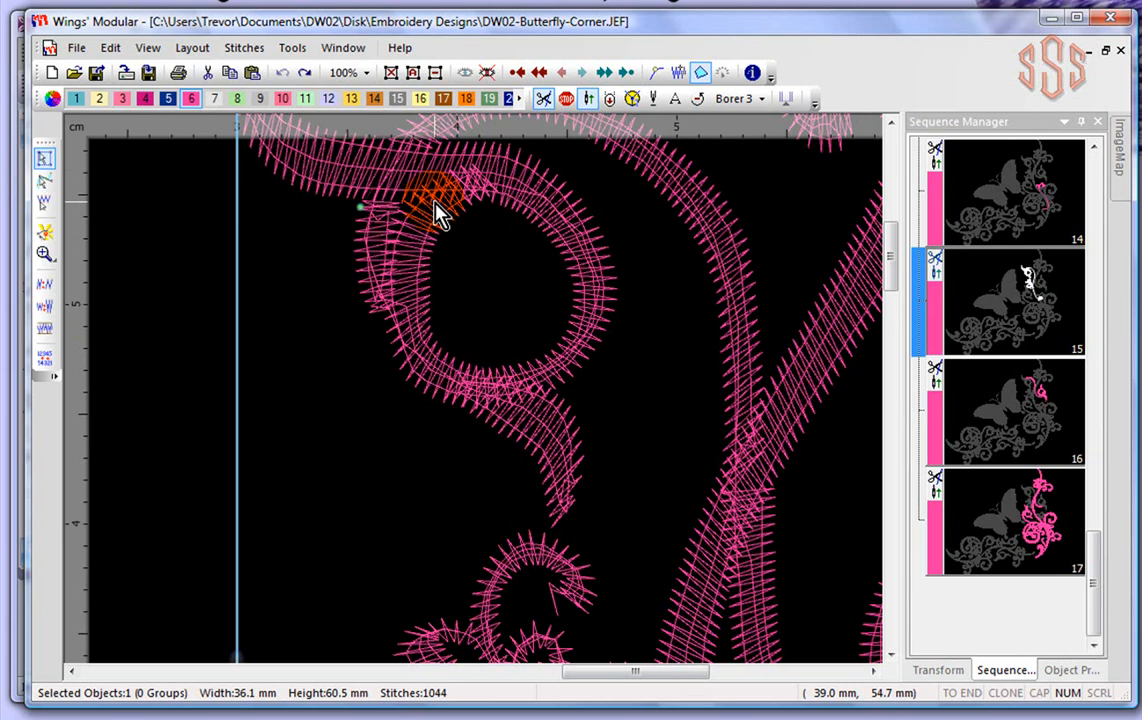
click(195, 244)
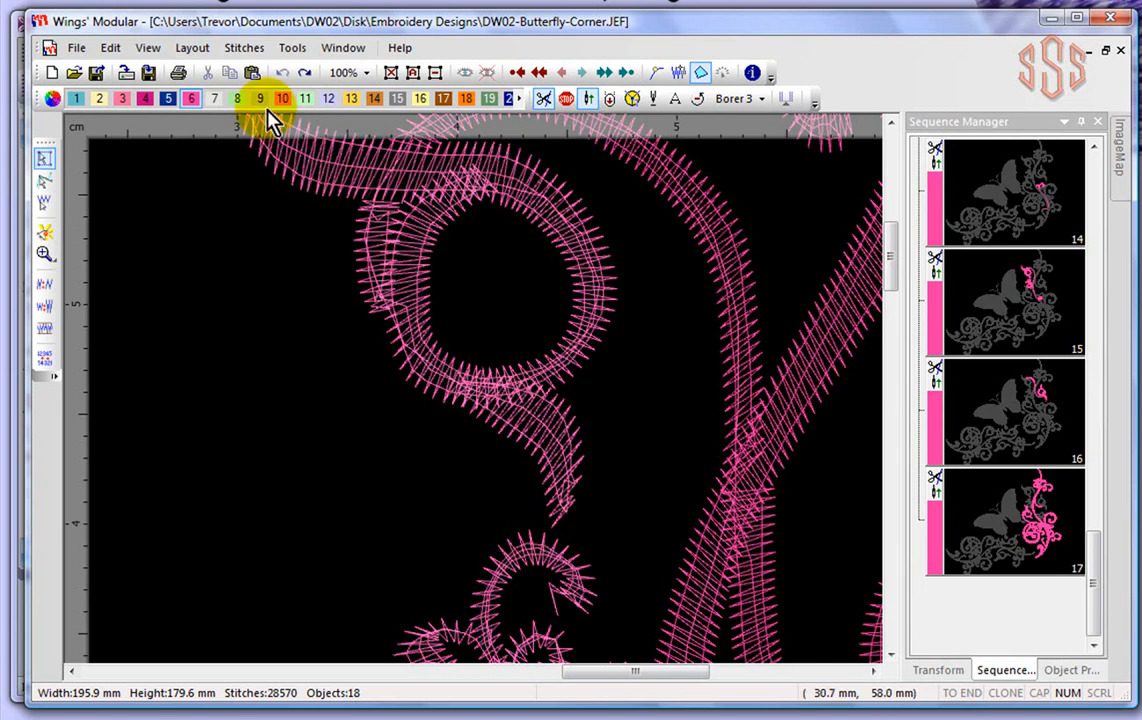
click(292, 48)
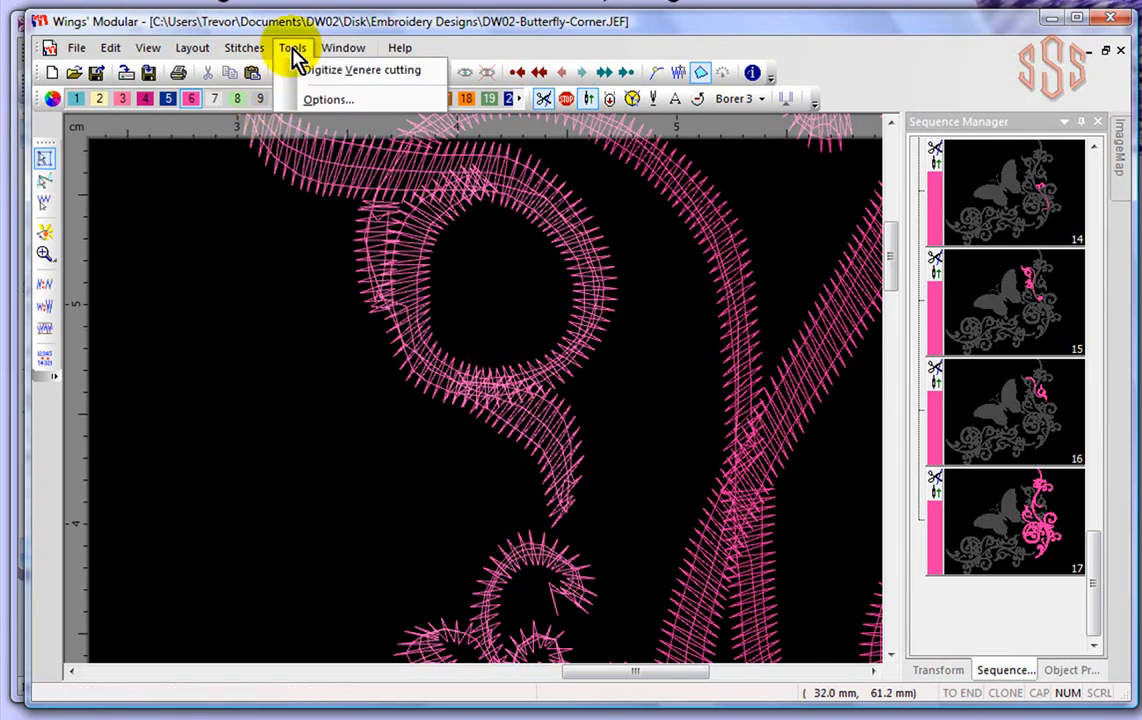
click(358, 72)
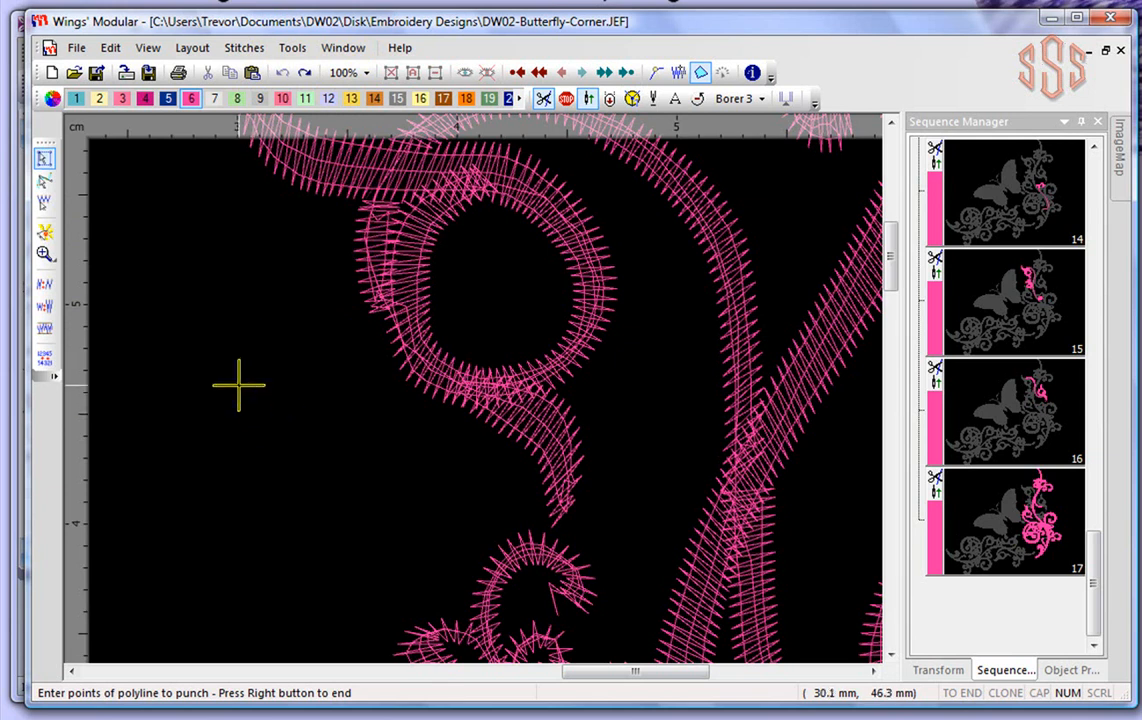
click(418, 207)
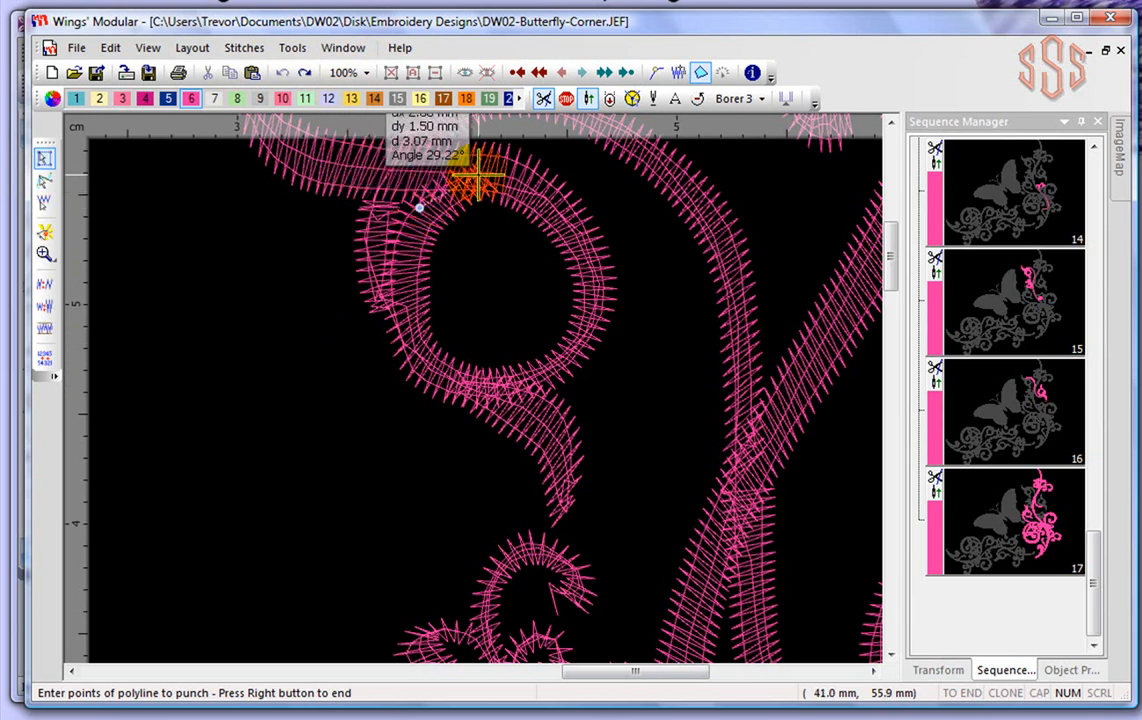
click(478, 175)
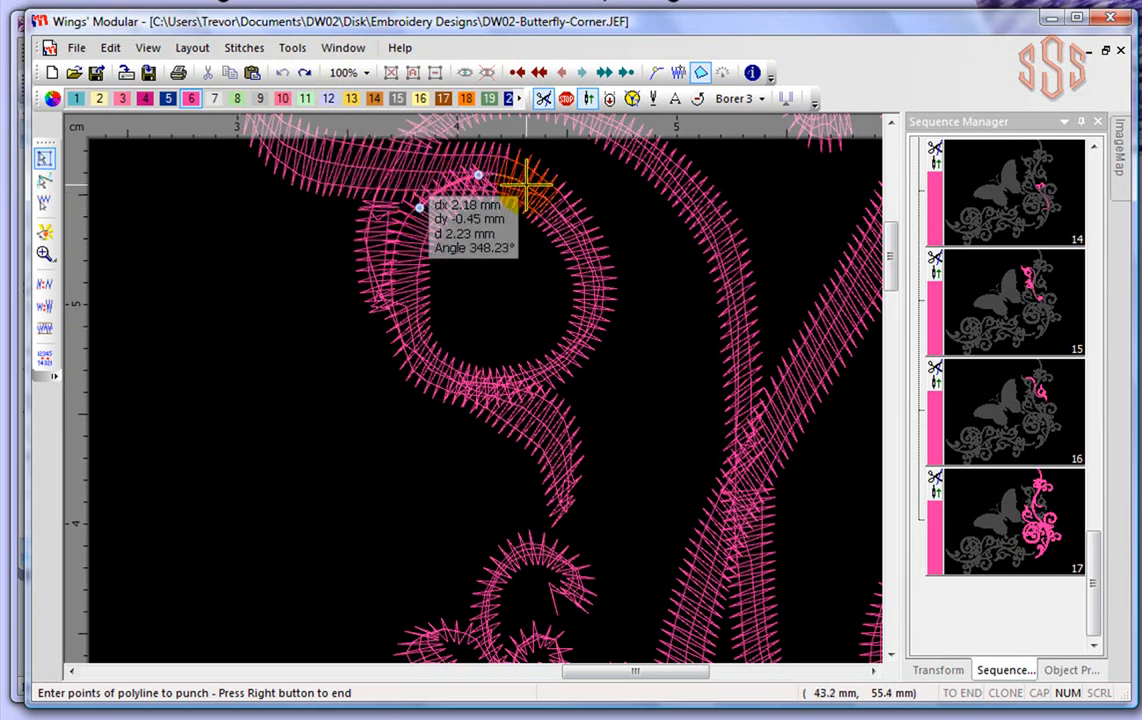
click(543, 199)
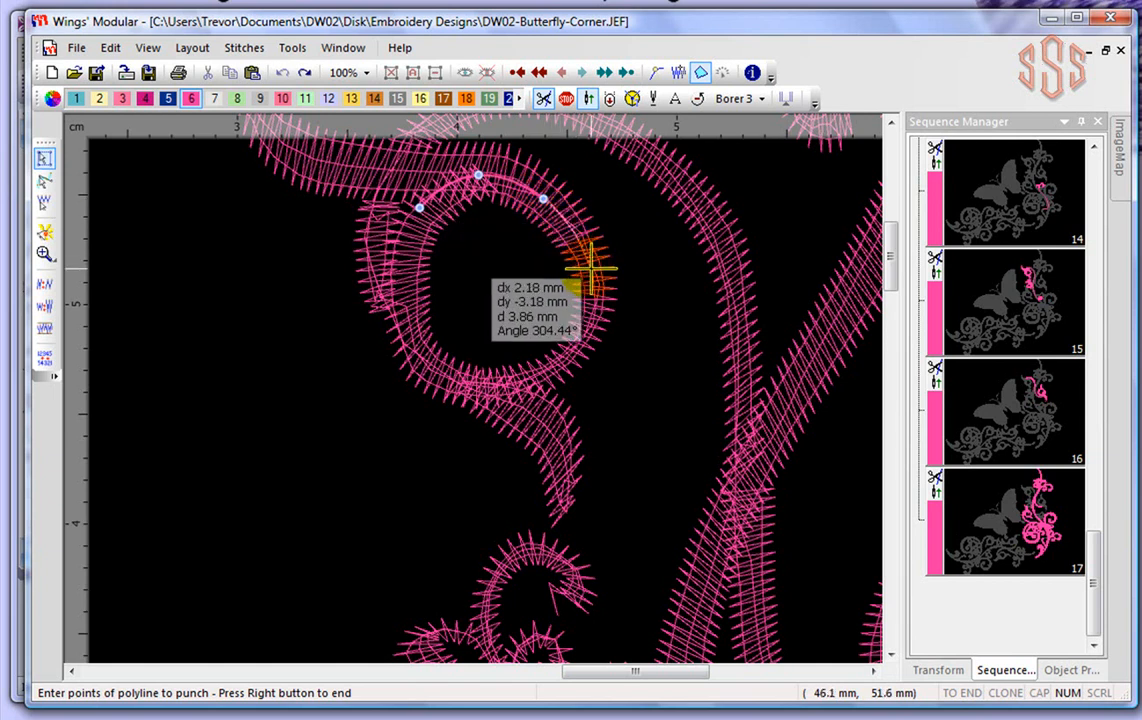
click(591, 268)
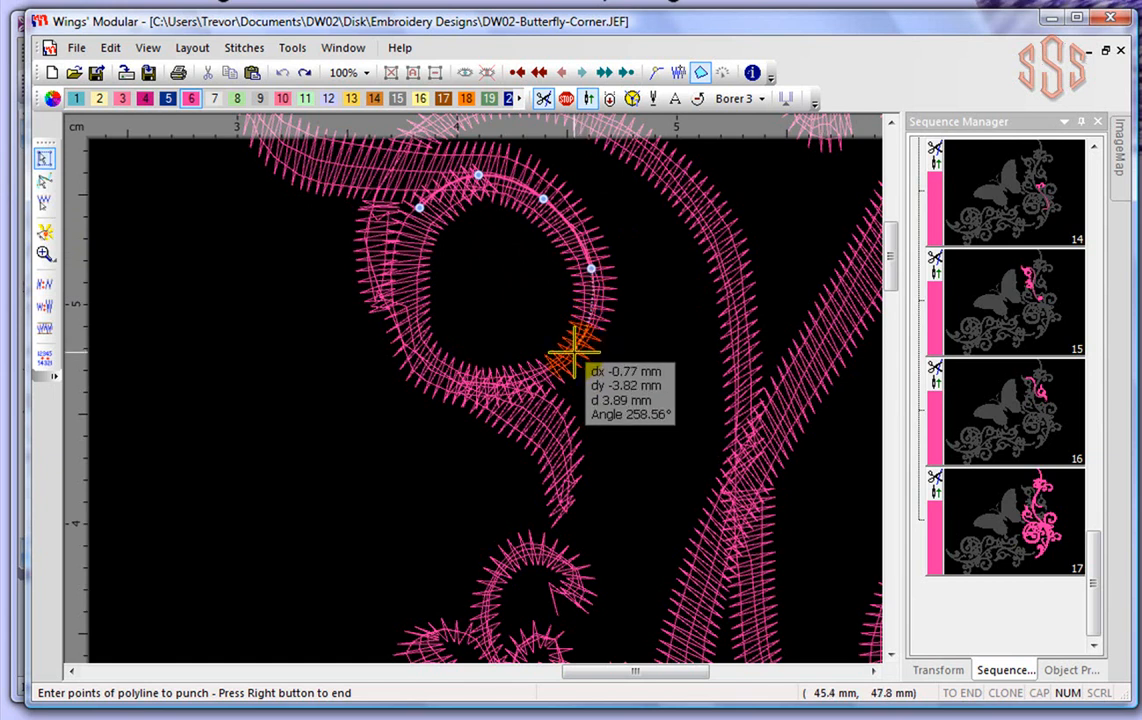
click(573, 352)
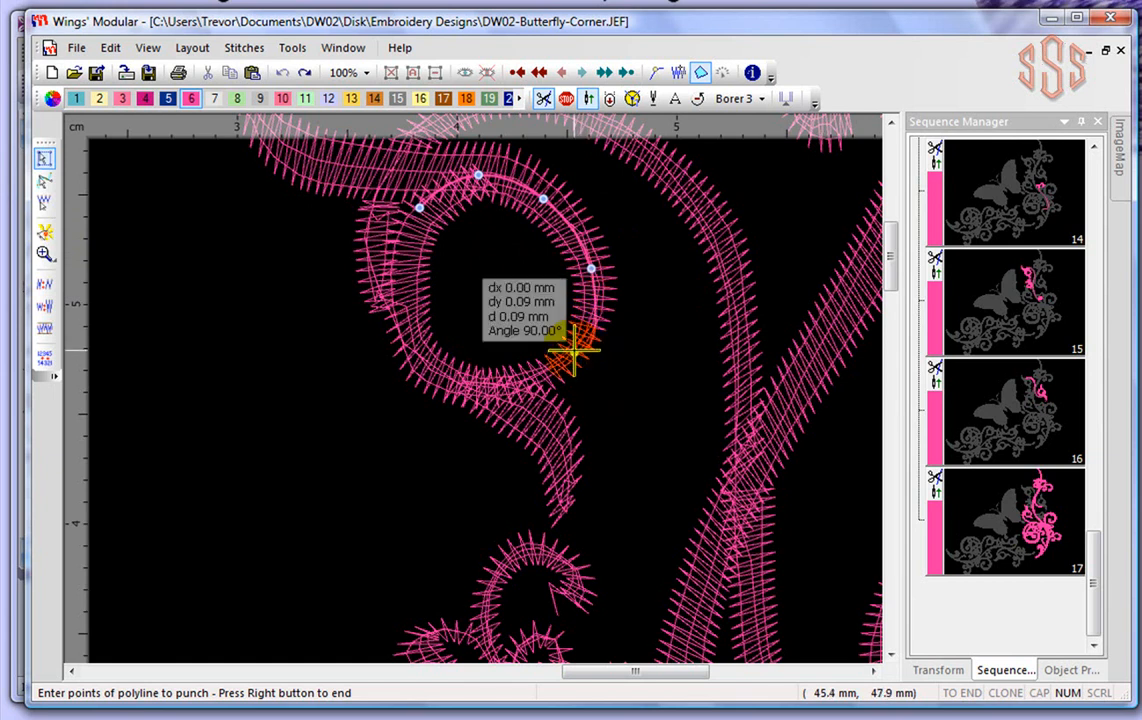
click(505, 389)
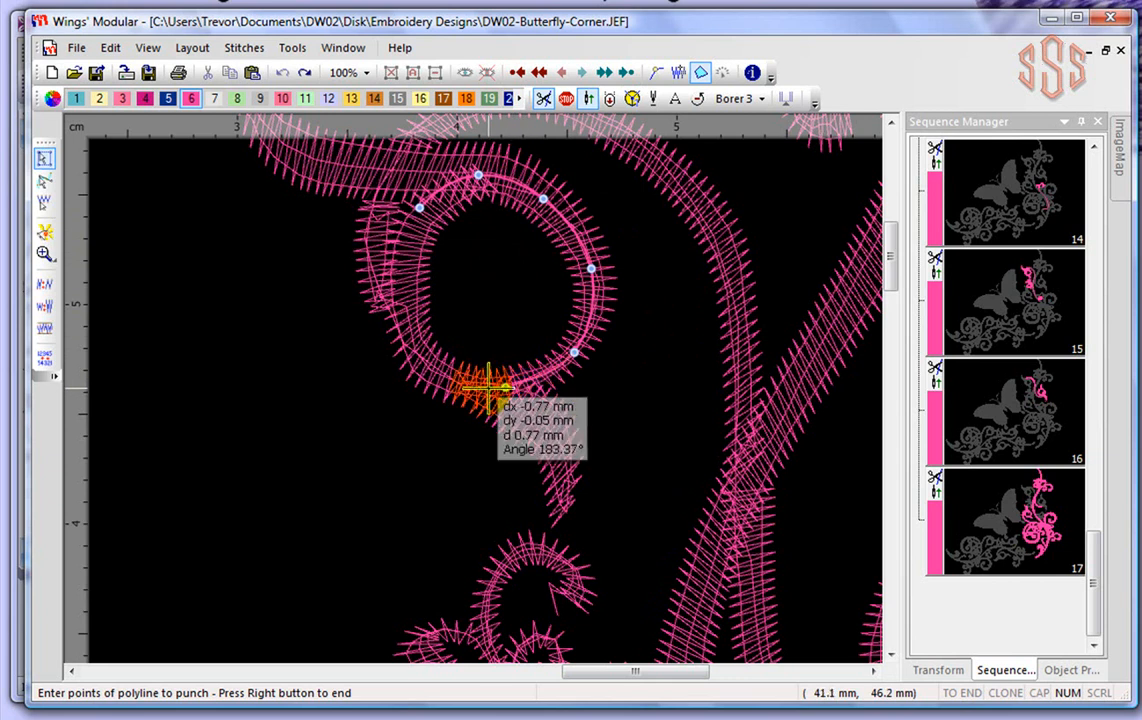
click(433, 377)
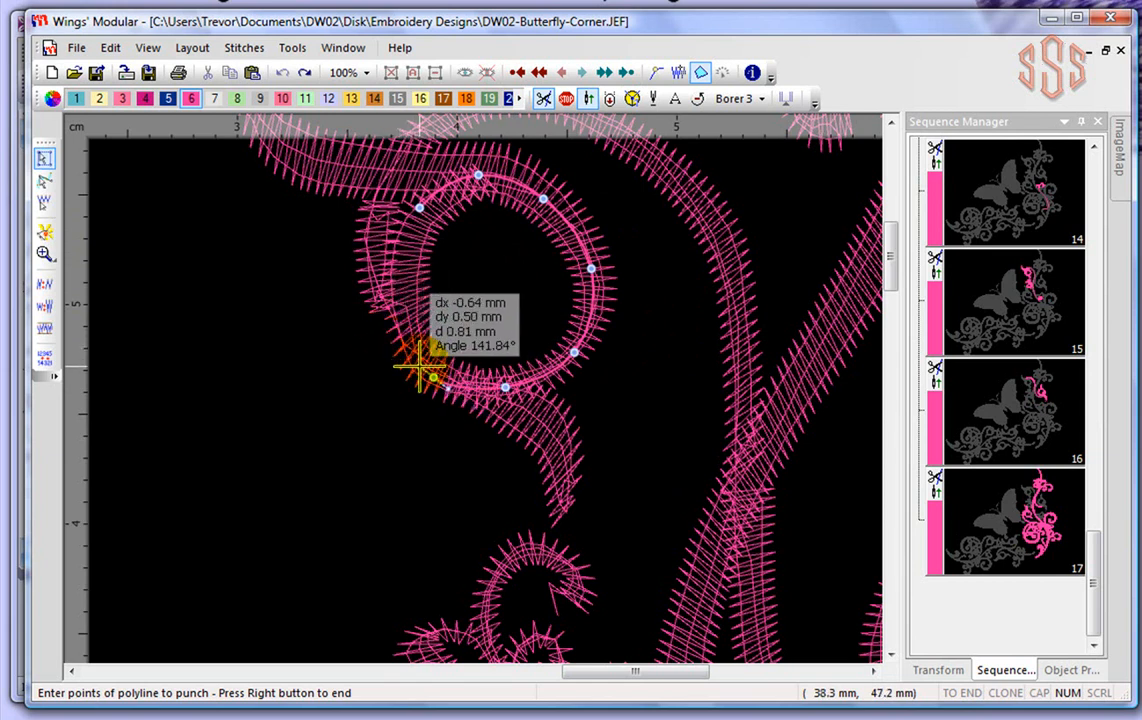
click(402, 320)
click(403, 266)
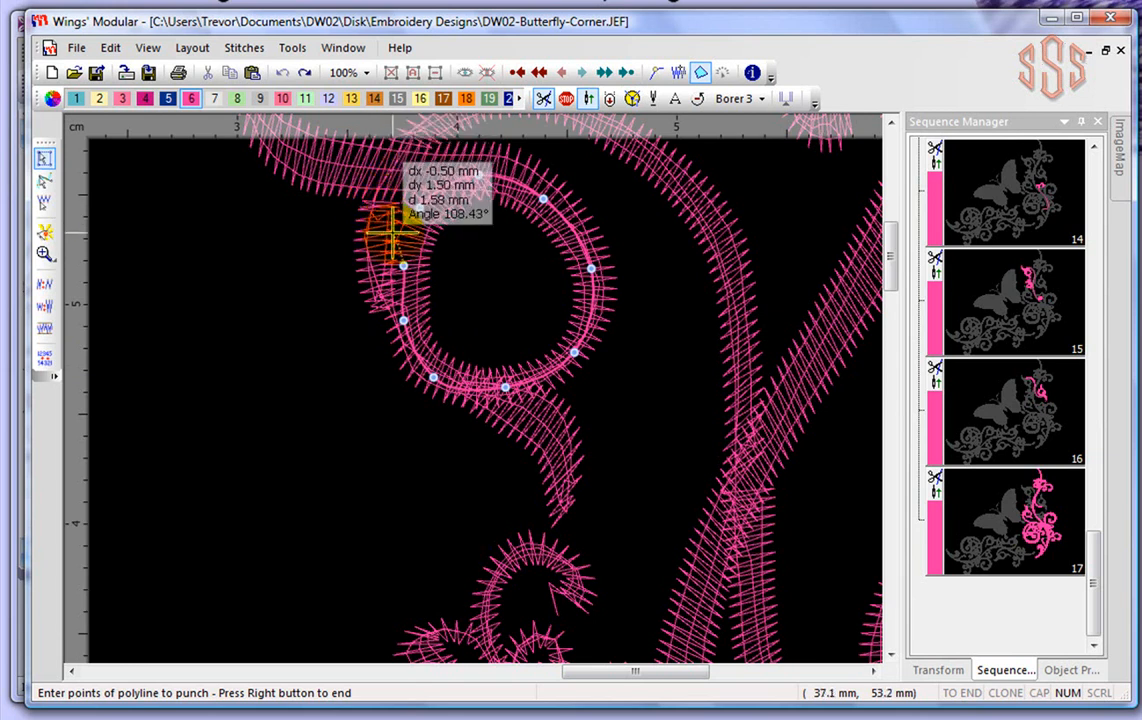
right_click(450, 248)
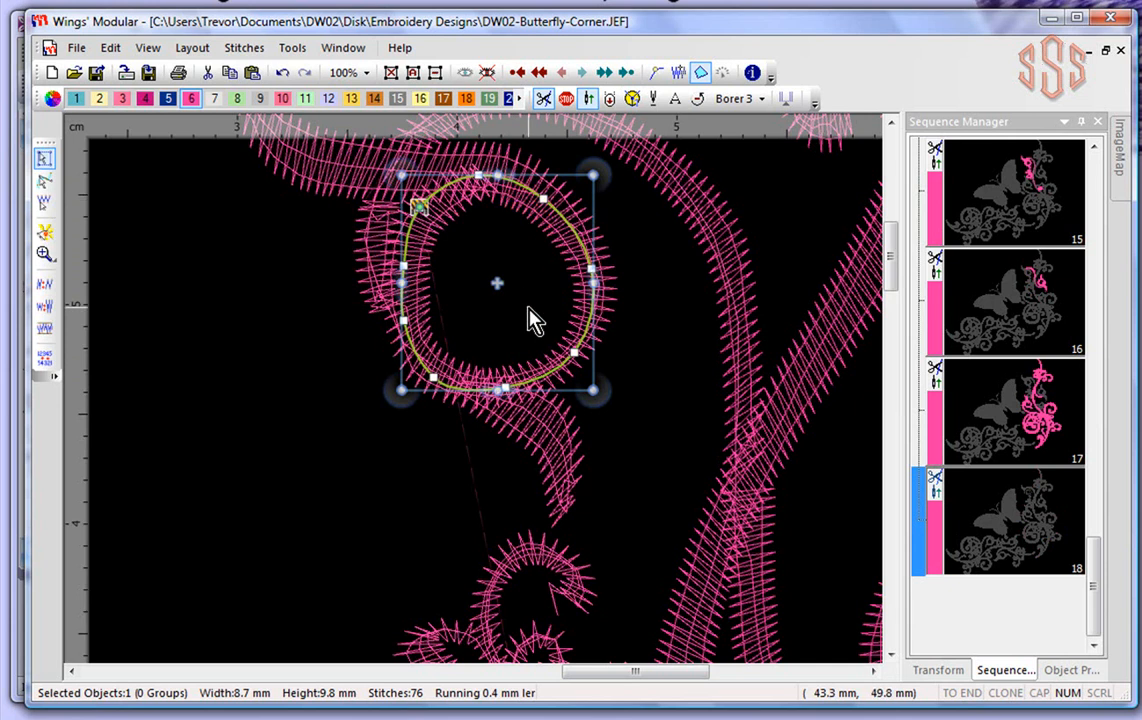
Step: Select the ring's cutting outline and send it to the back of the stitching sequence
click(253, 285)
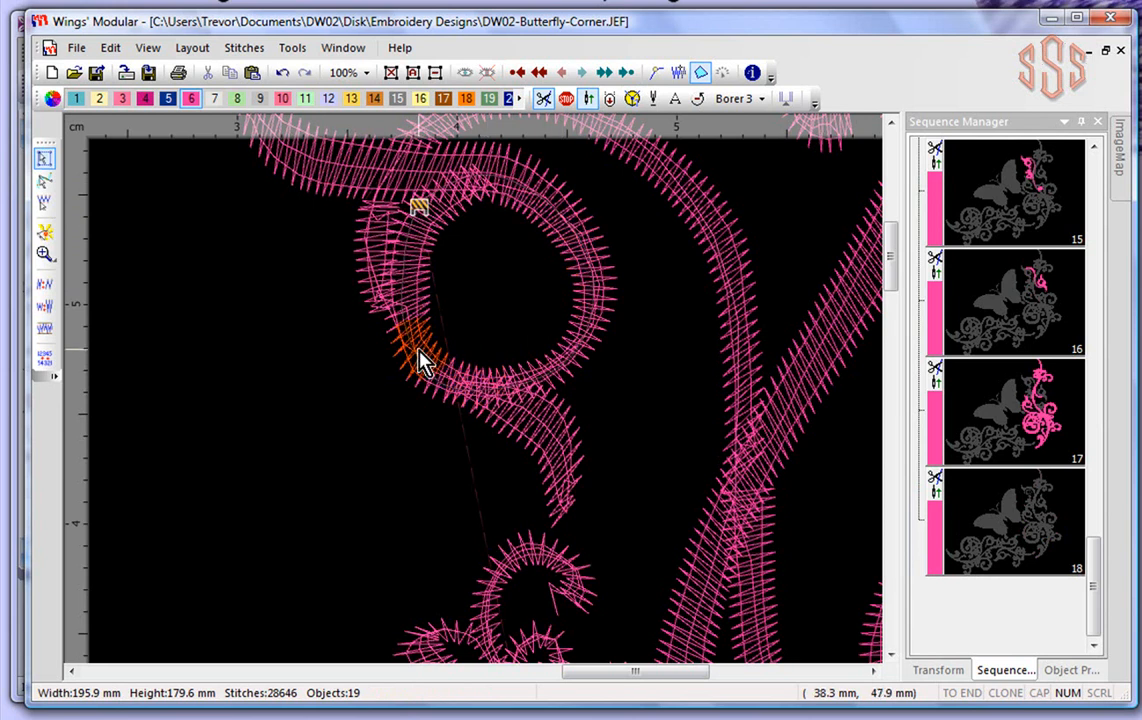
click(1025, 530)
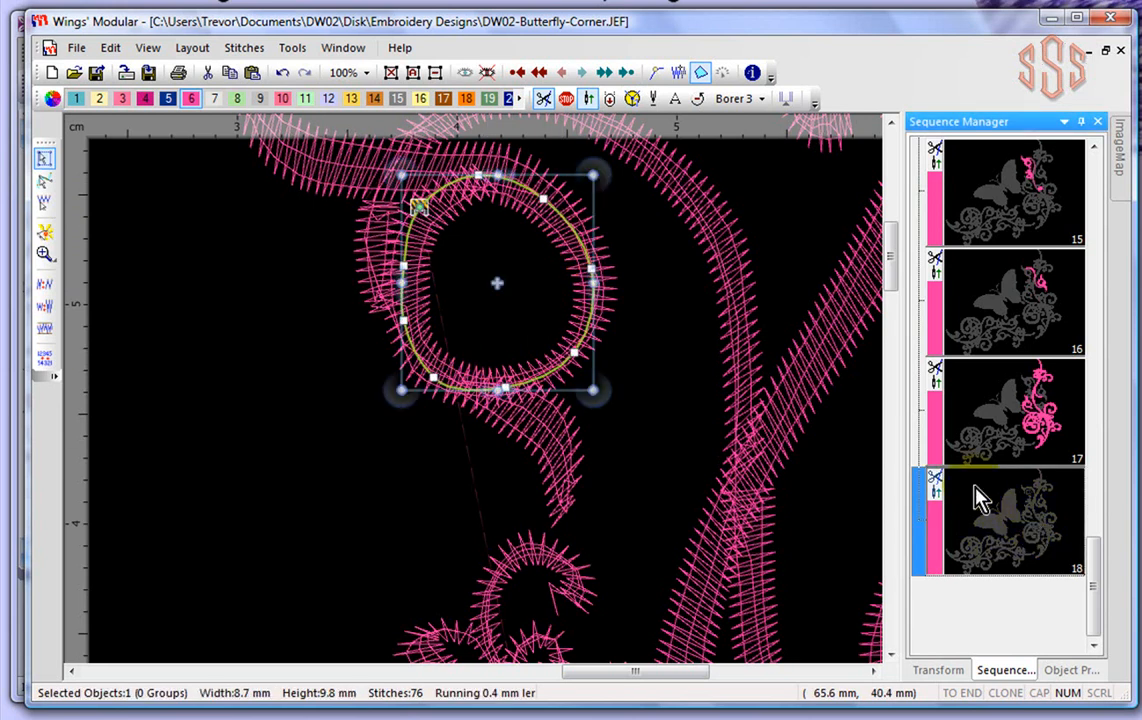
click(191, 49)
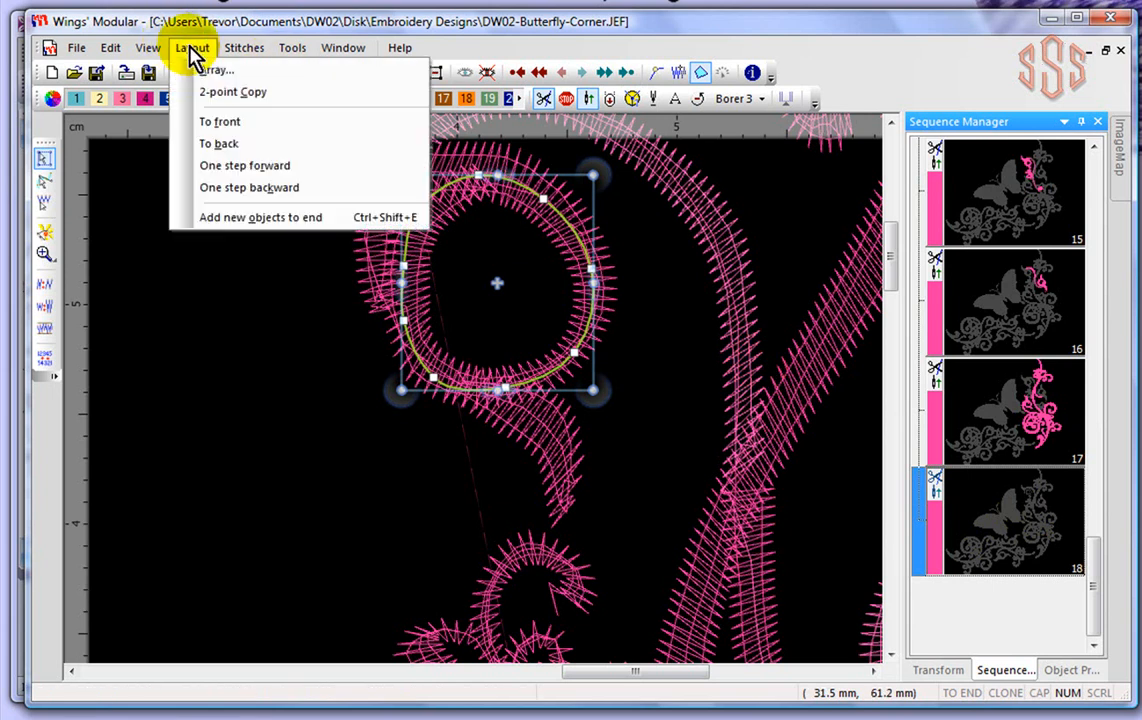
click(212, 146)
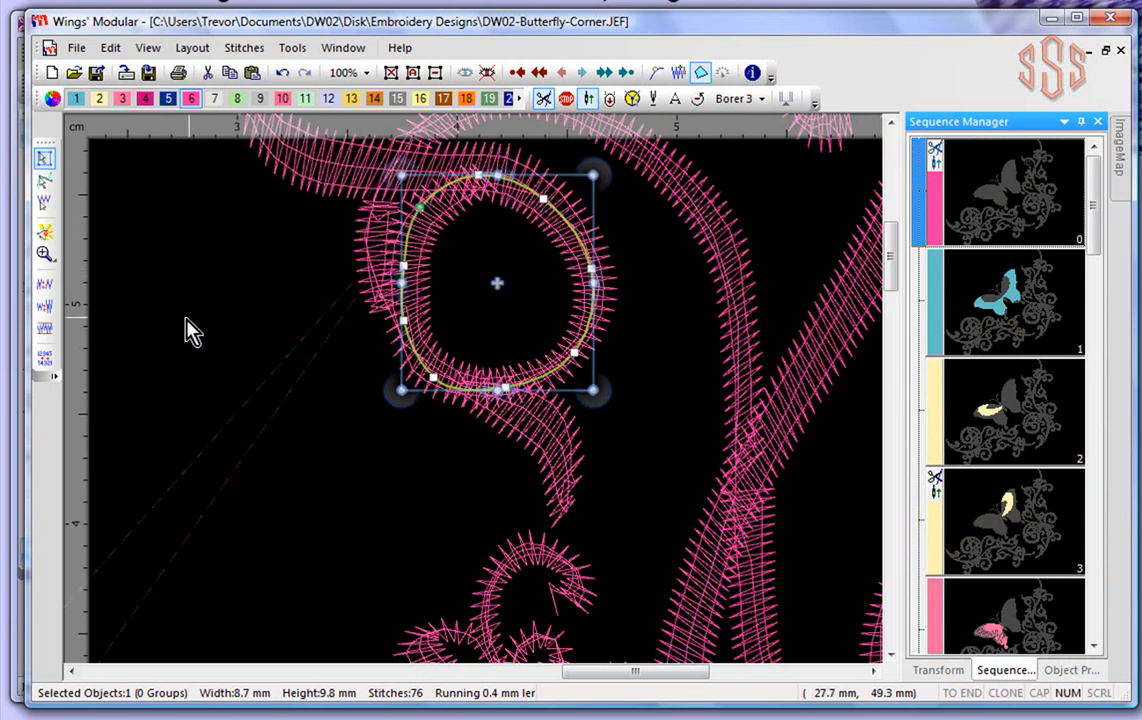
Step: Digitize a second closed Venere cutting outline with five points, about 33 by 35 mm, in the empty area beside the floral scrolls
scroll(178, 316, down, 2)
scroll(178, 318, down, 3)
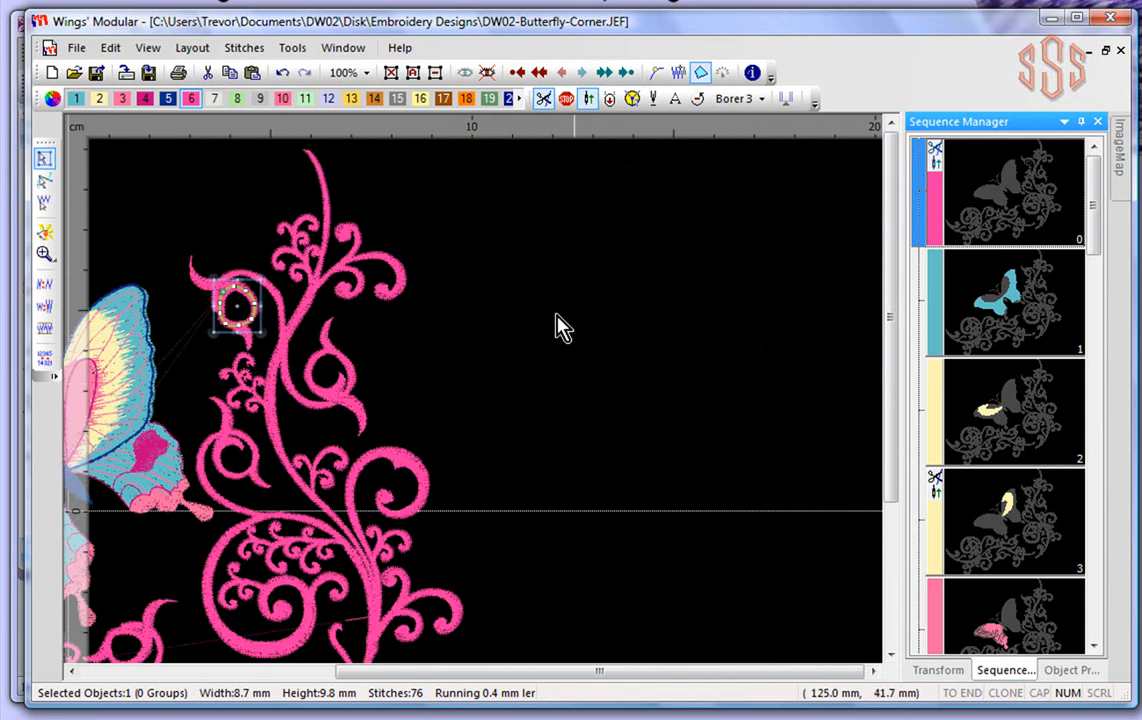
click(553, 324)
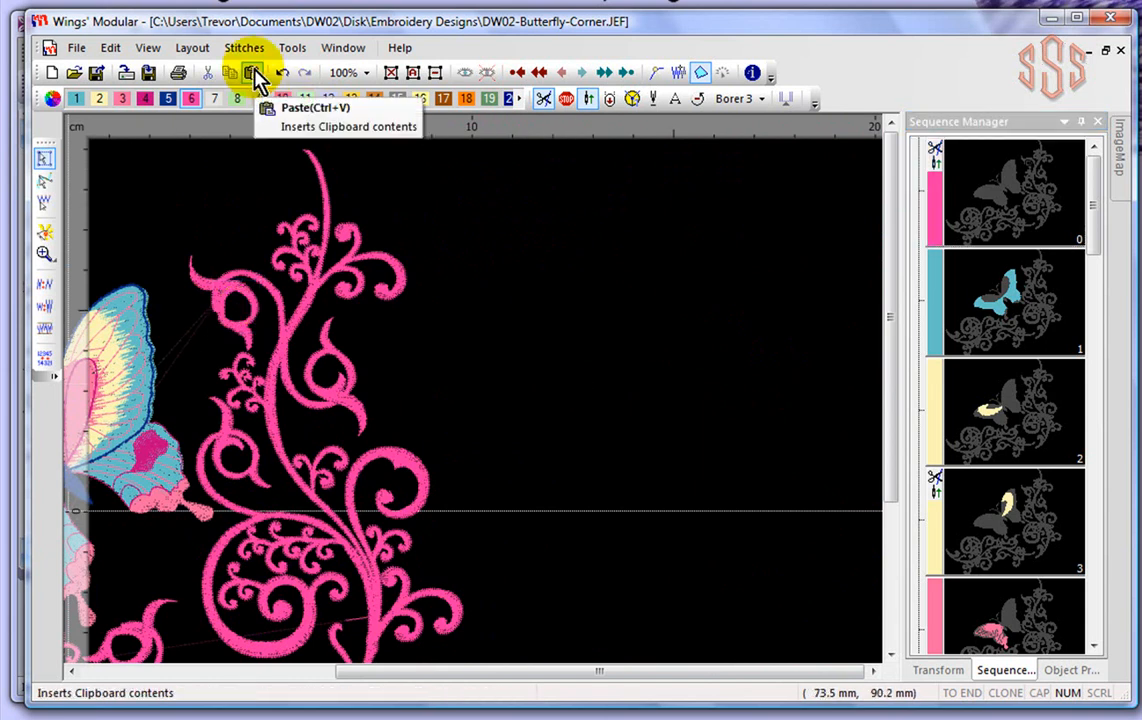
click(293, 48)
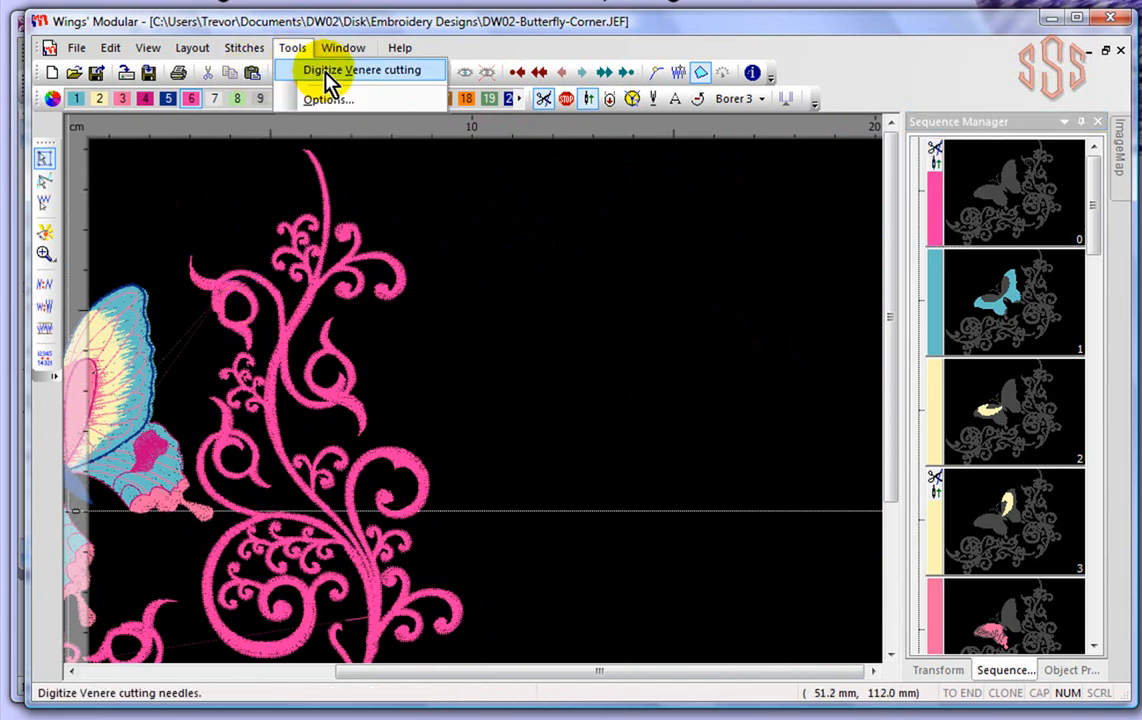
click(329, 72)
click(471, 256)
click(538, 234)
click(556, 345)
click(449, 362)
click(437, 306)
click(471, 257)
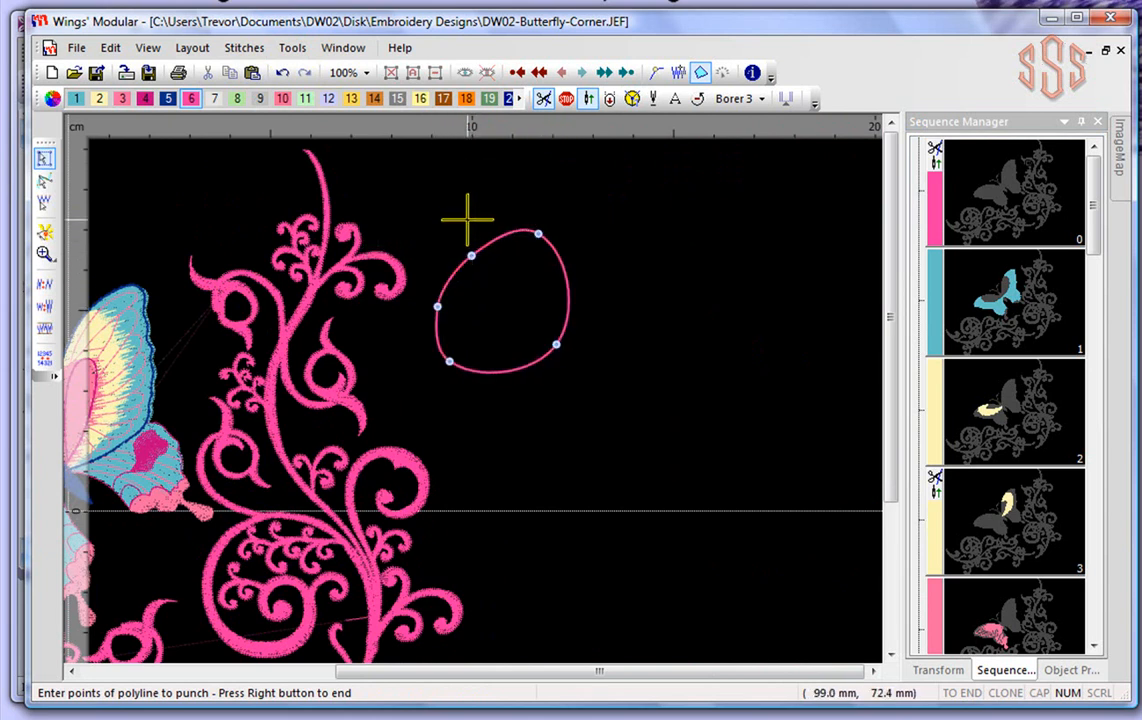
right_click(468, 225)
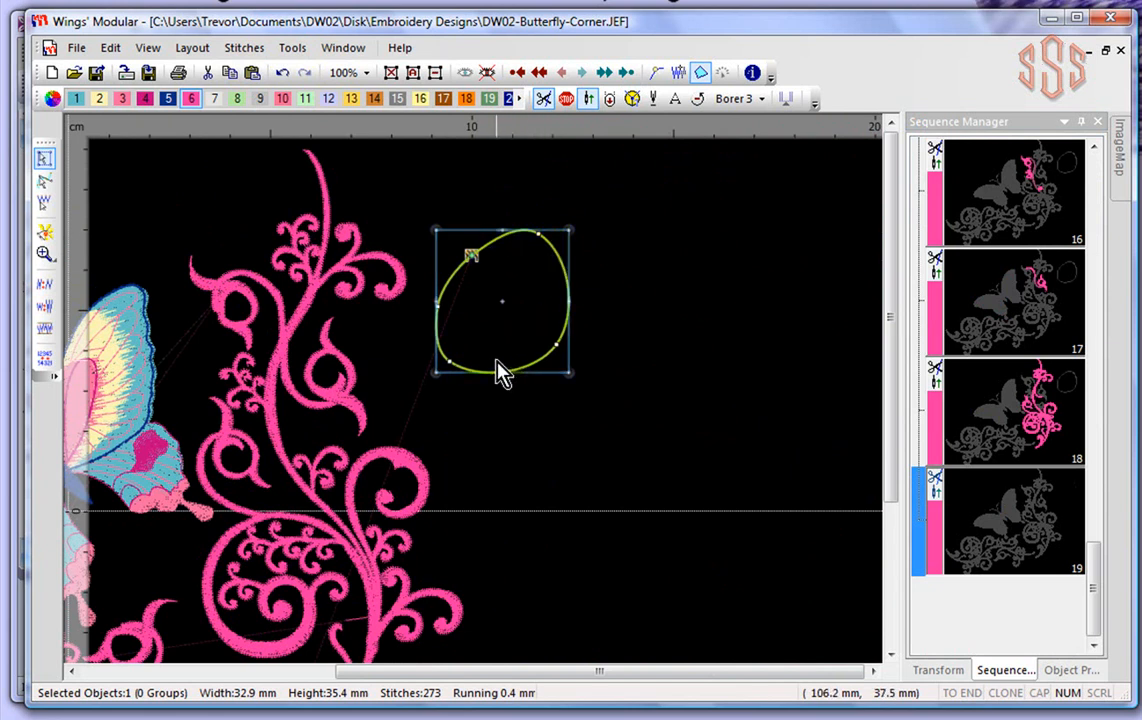
click(293, 49)
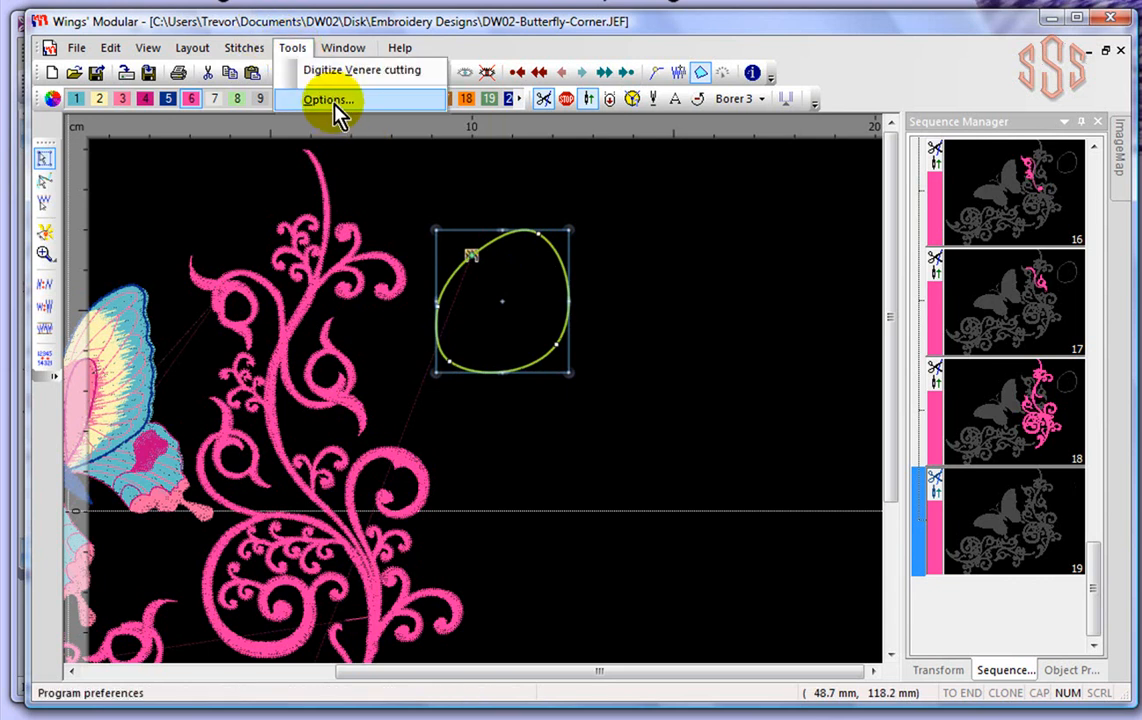
mouse_move(347, 30)
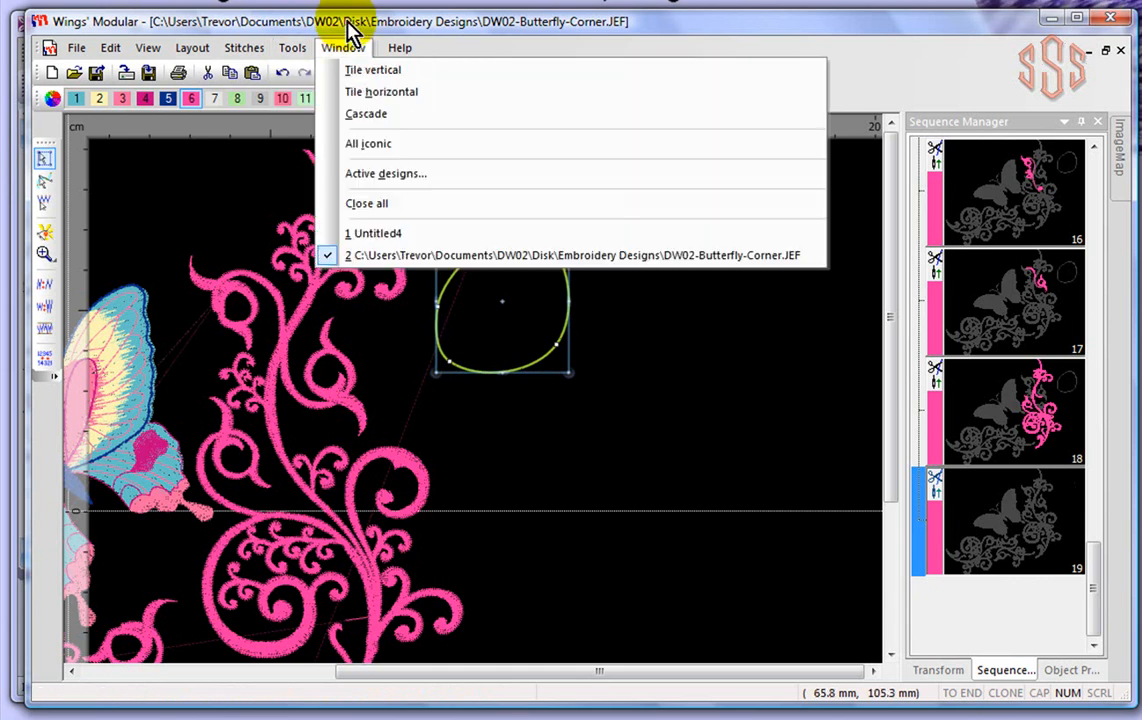
click(347, 30)
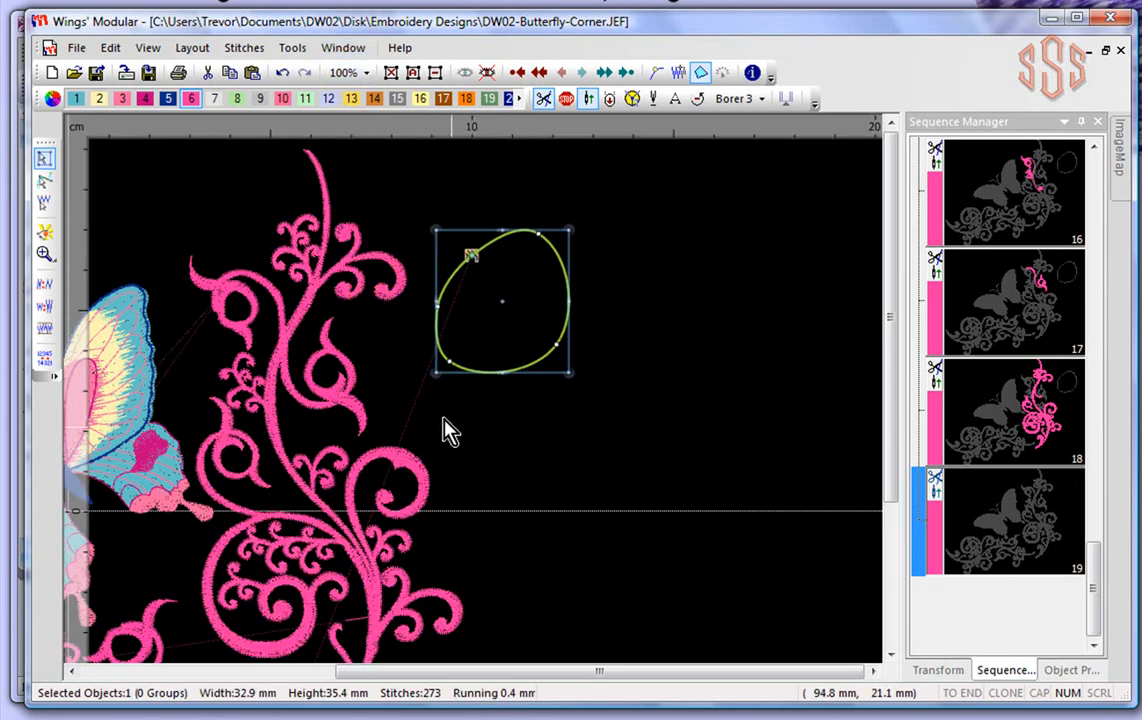
Step: Deselect the cutting outline and switch to the open Untitled4 star design
click(617, 313)
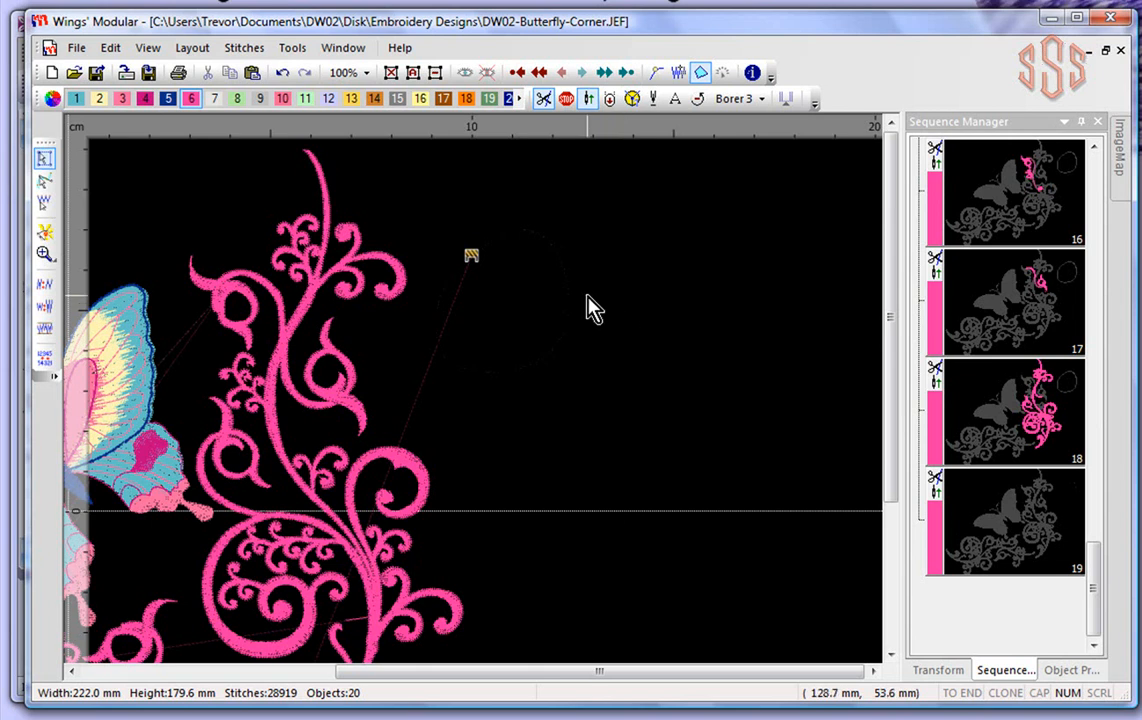
scroll(590, 308, down, 3)
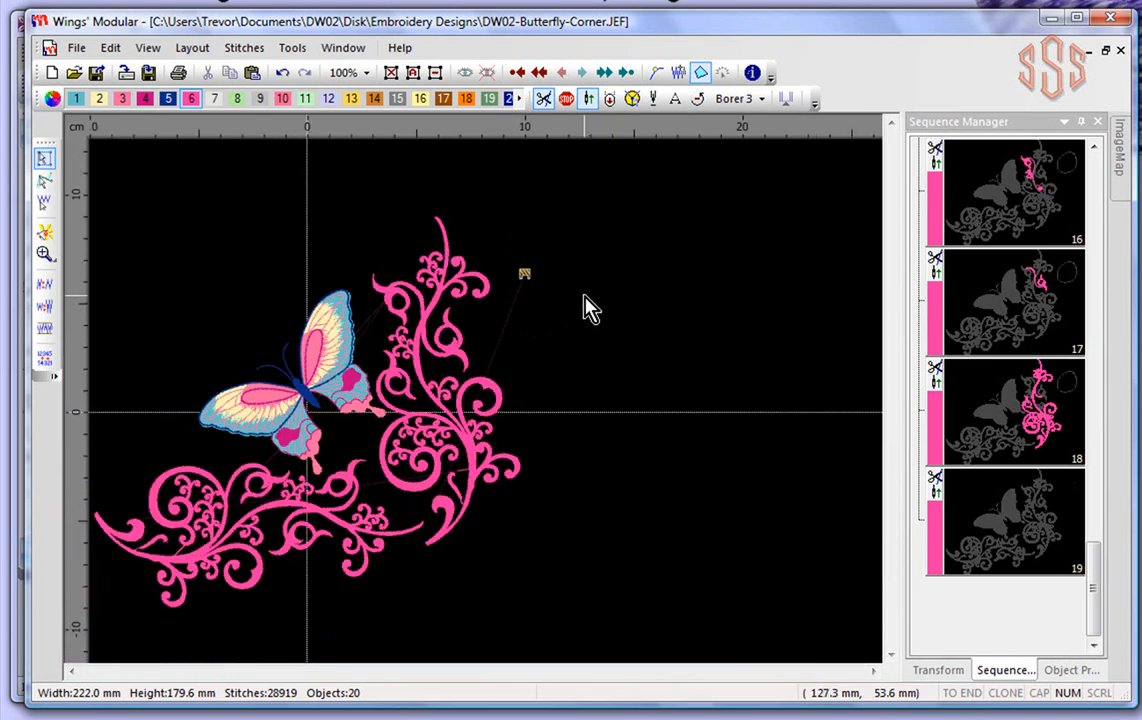
click(345, 52)
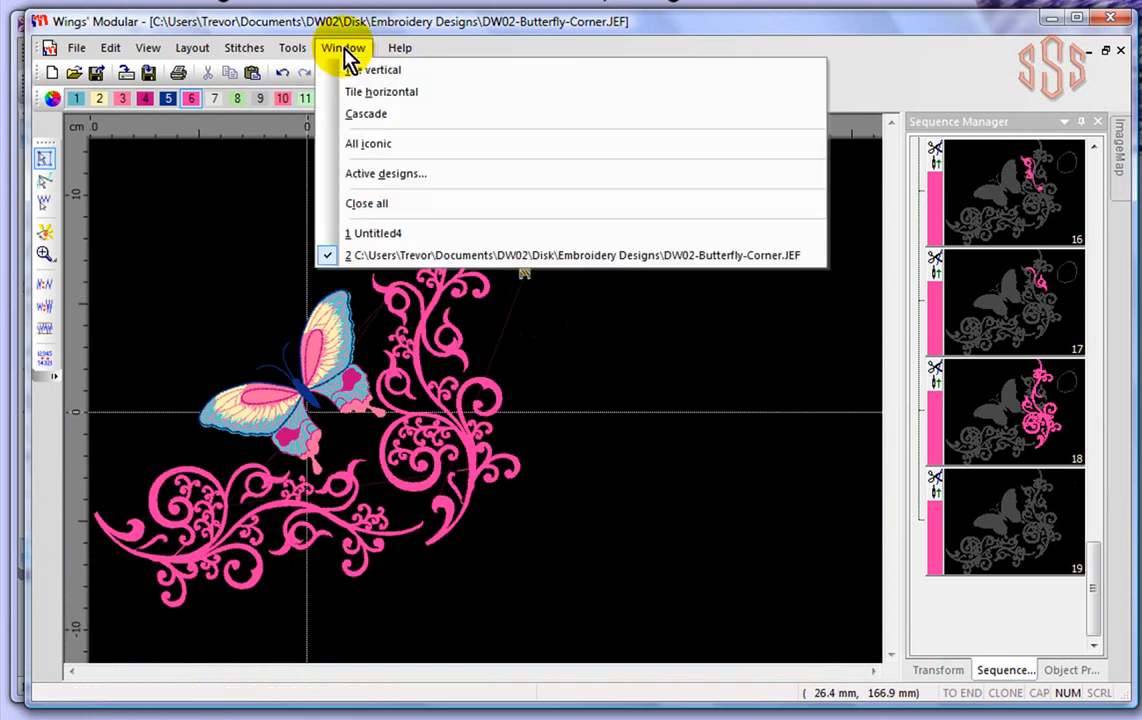
click(372, 235)
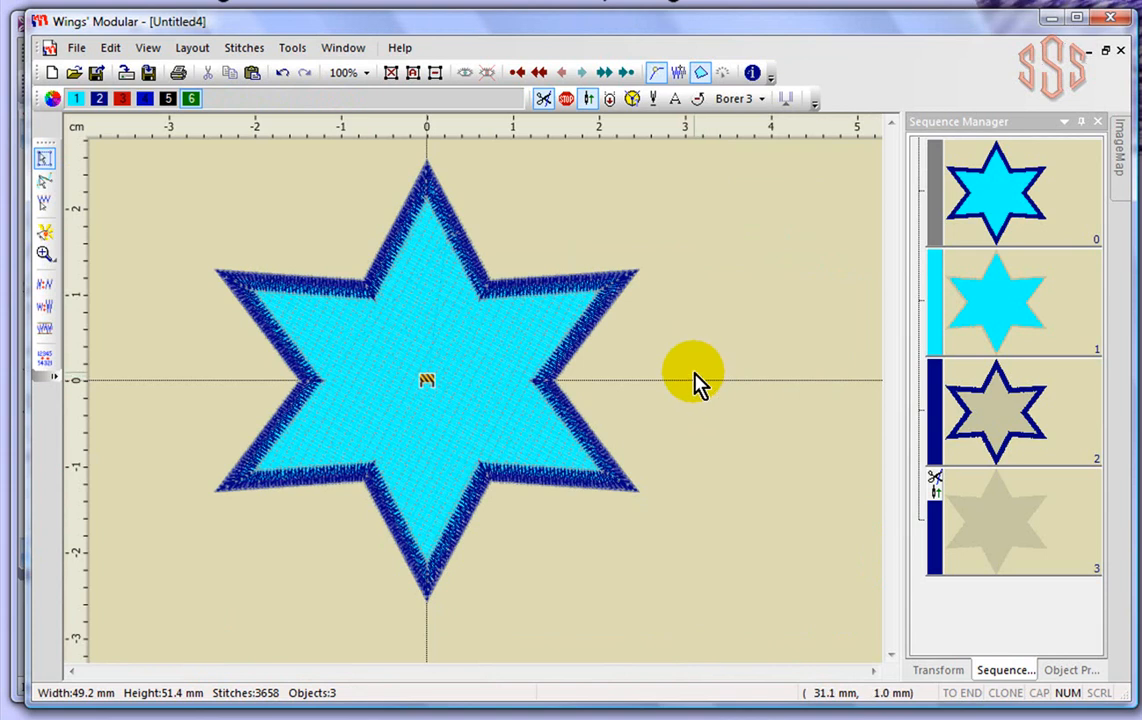
Step: Inspect the star's cyan fill and dark blue satin border by selecting each object in the stitching sequence, and clear the selection
click(993, 296)
click(993, 421)
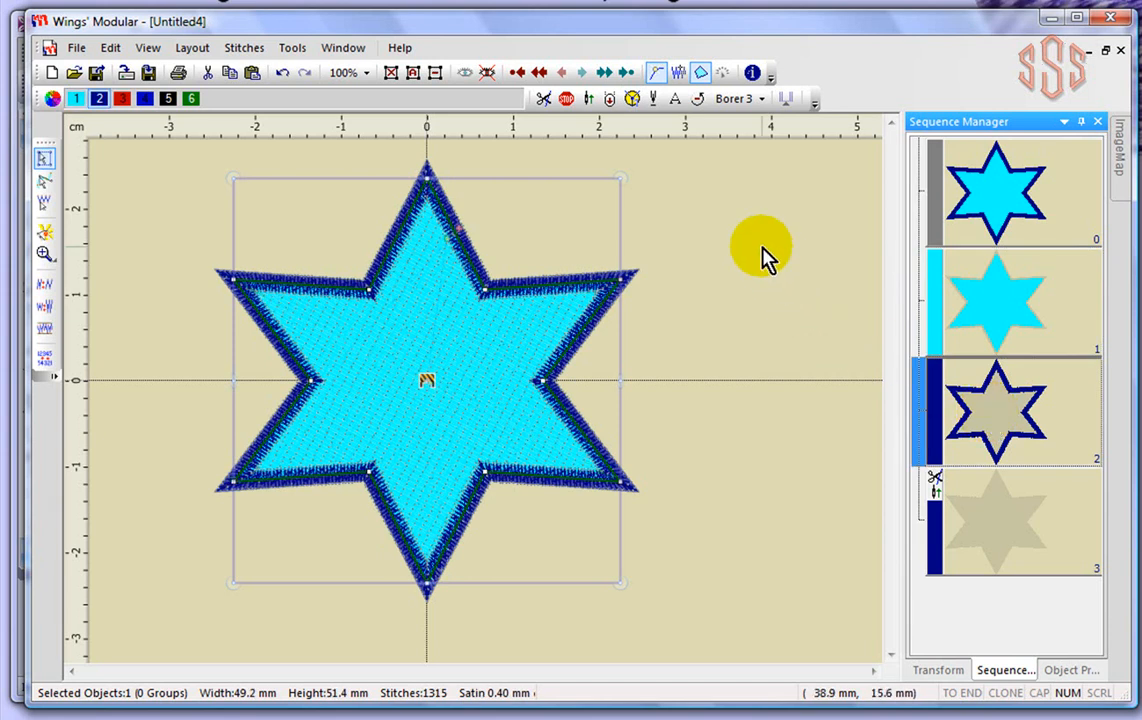
click(1000, 305)
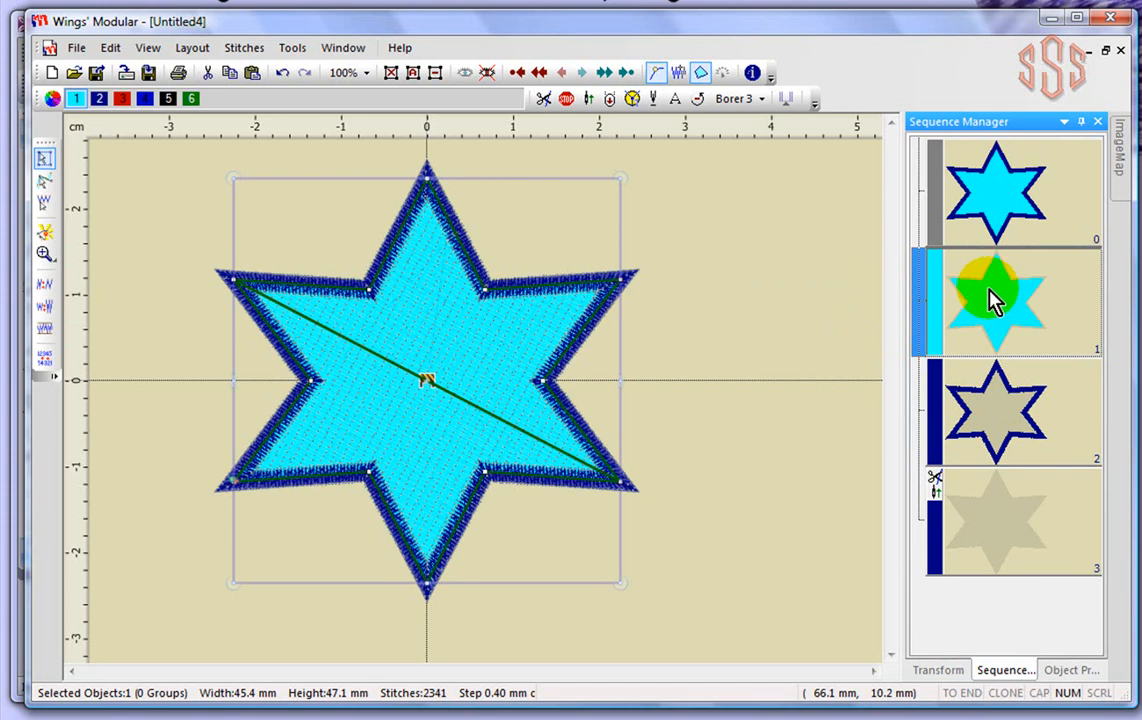
click(747, 319)
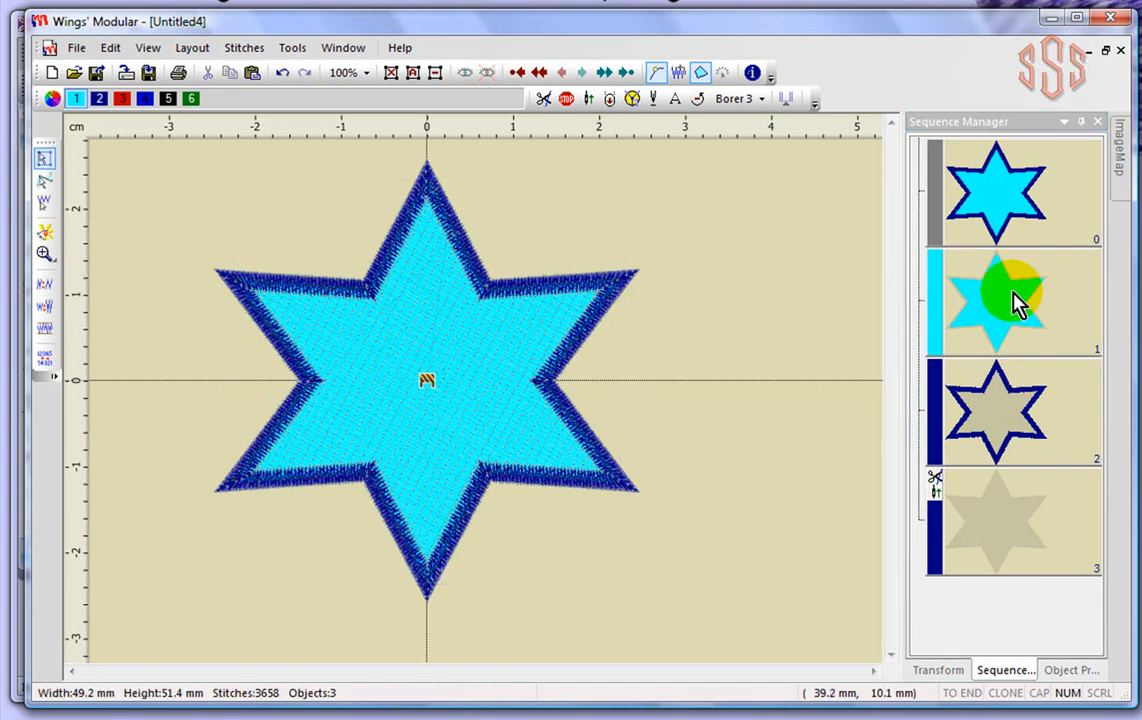
Step: Convert the star's cyan fill into a Venere Cut object and clear the selection
click(987, 305)
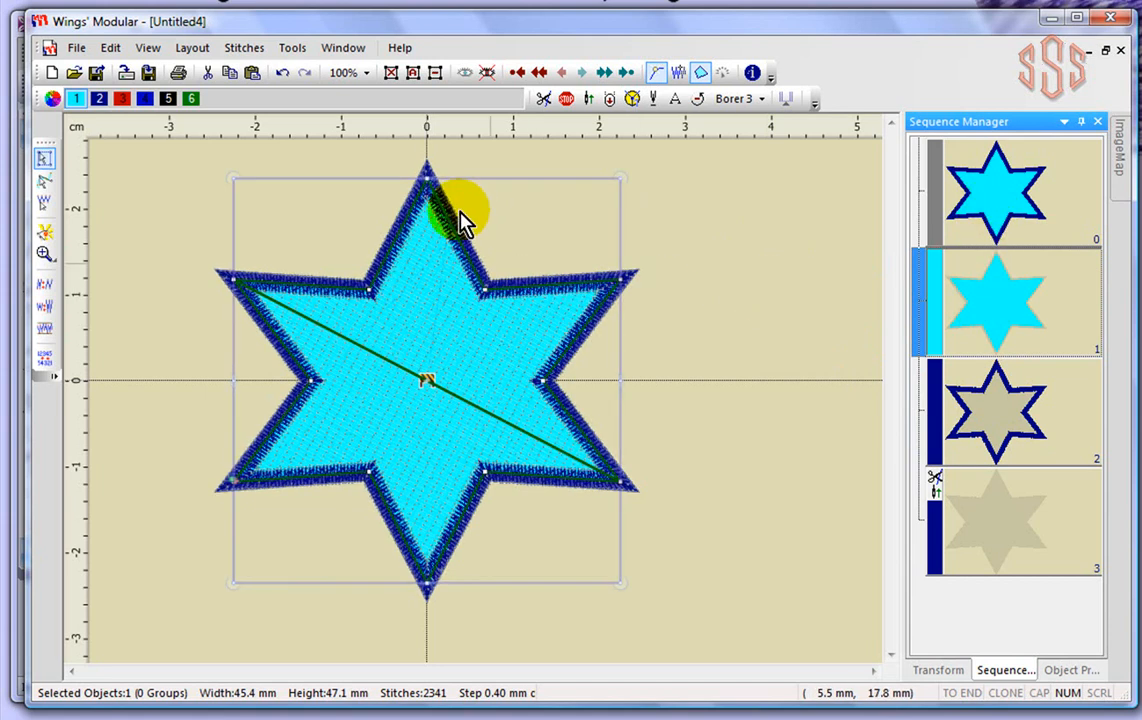
click(428, 322)
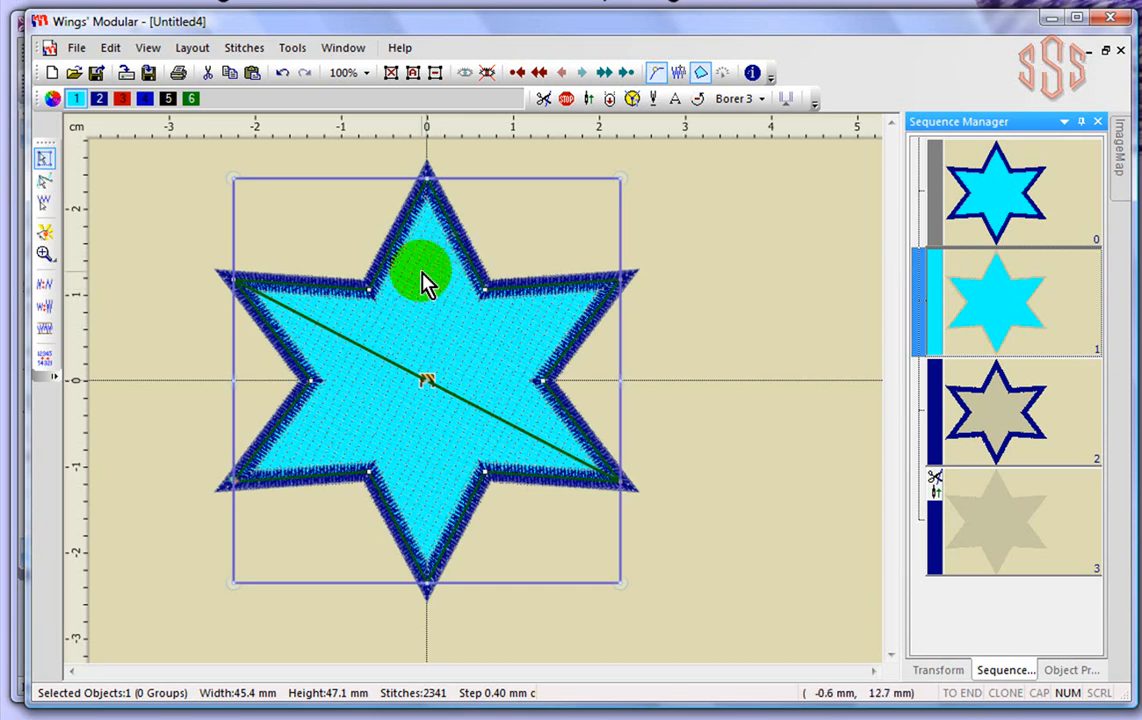
right_click(422, 283)
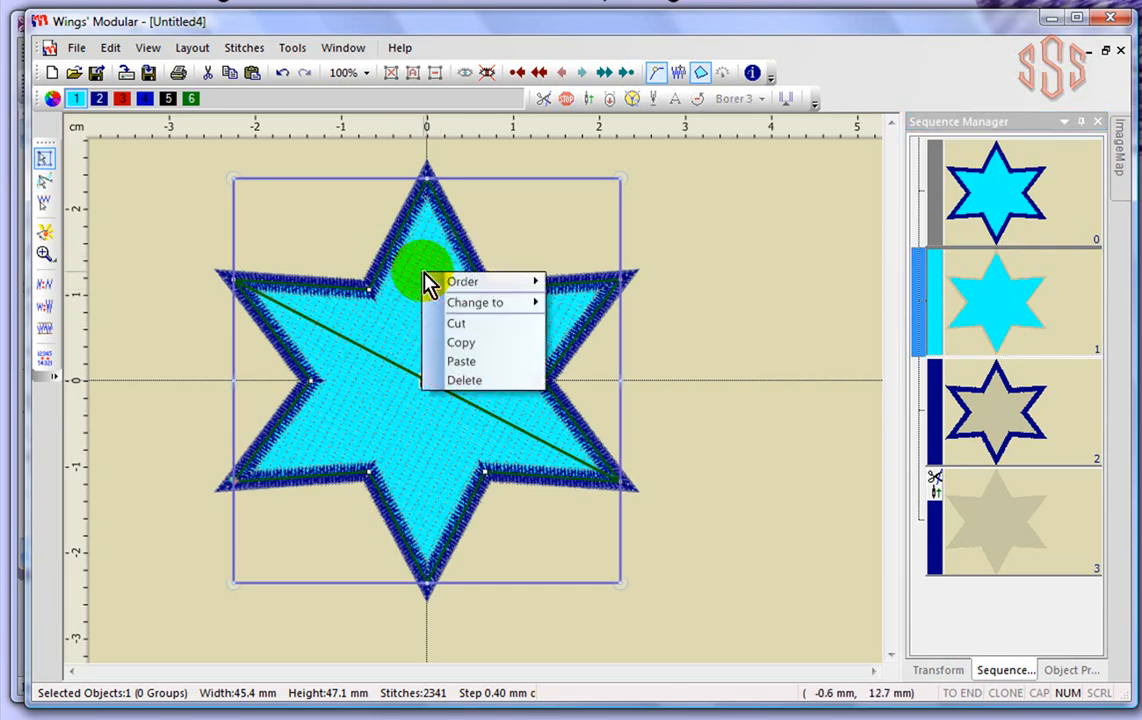
mouse_move(430, 282)
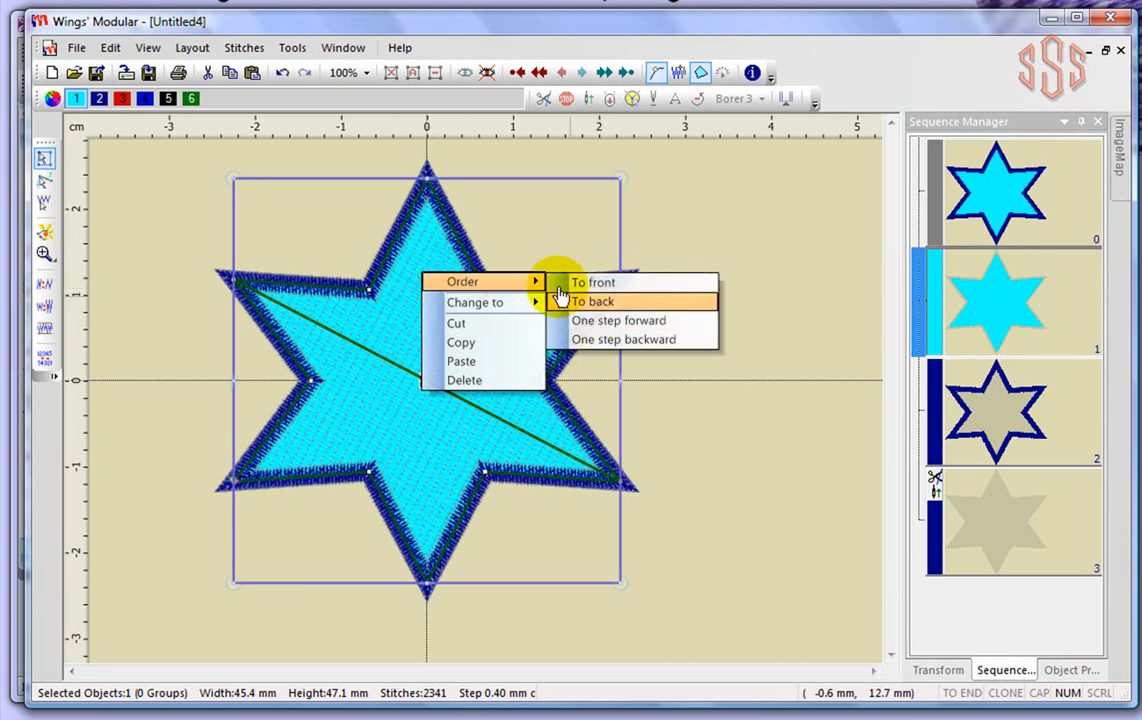
mouse_move(500, 303)
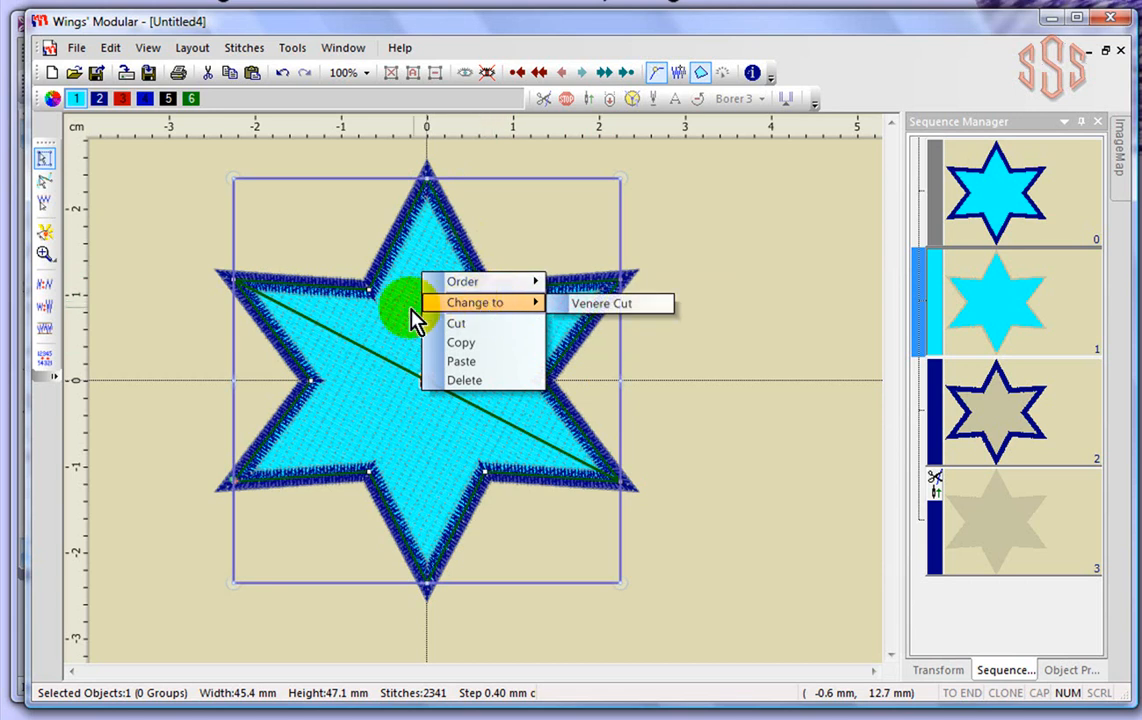
click(592, 305)
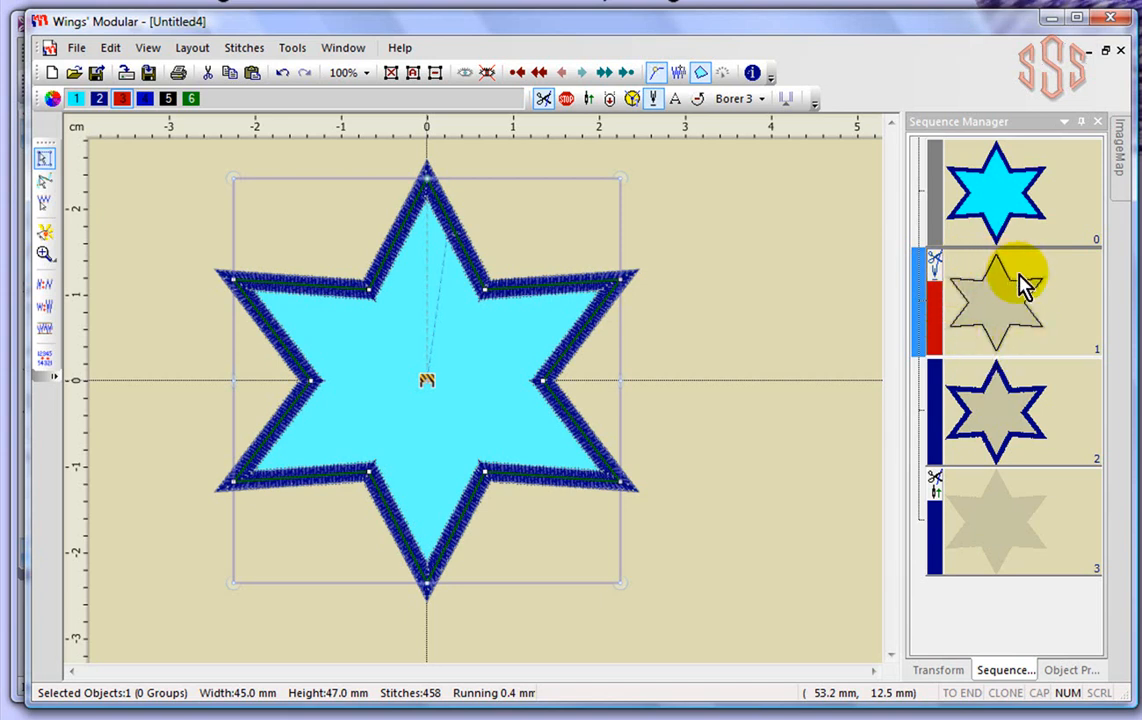
click(737, 240)
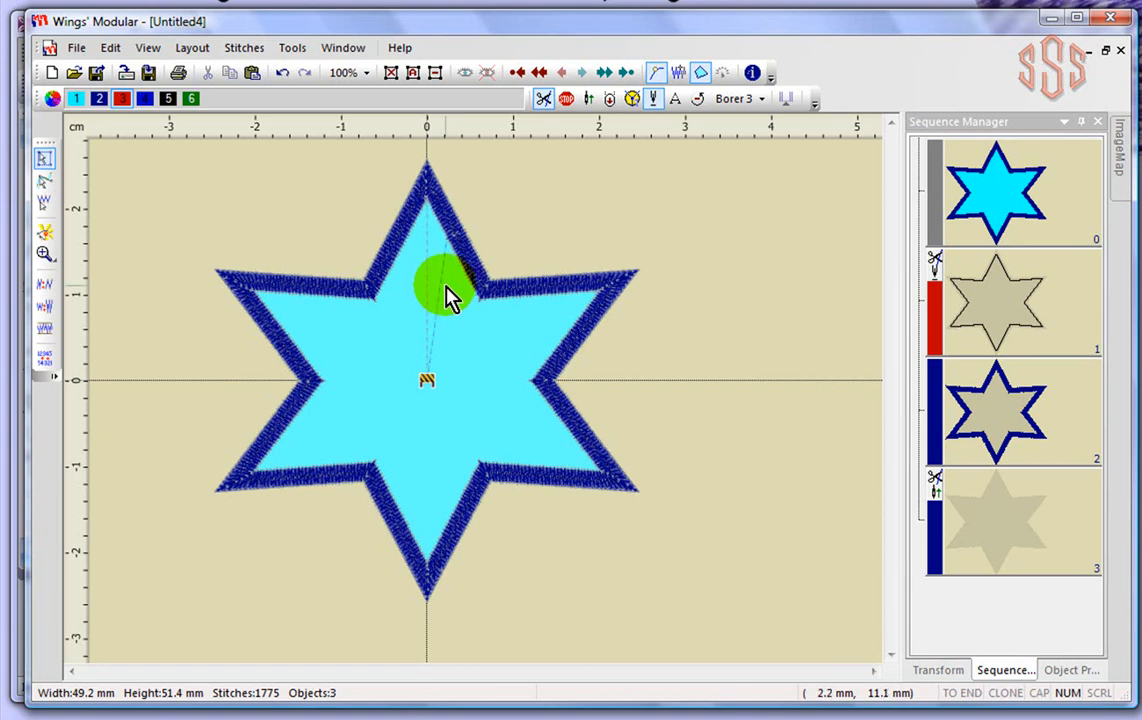
Step: Digitize a closed Venere cutting outline, about 45 by 47 mm, through the twelve corners along the middle of the star's satin border, and deselect it
click(292, 48)
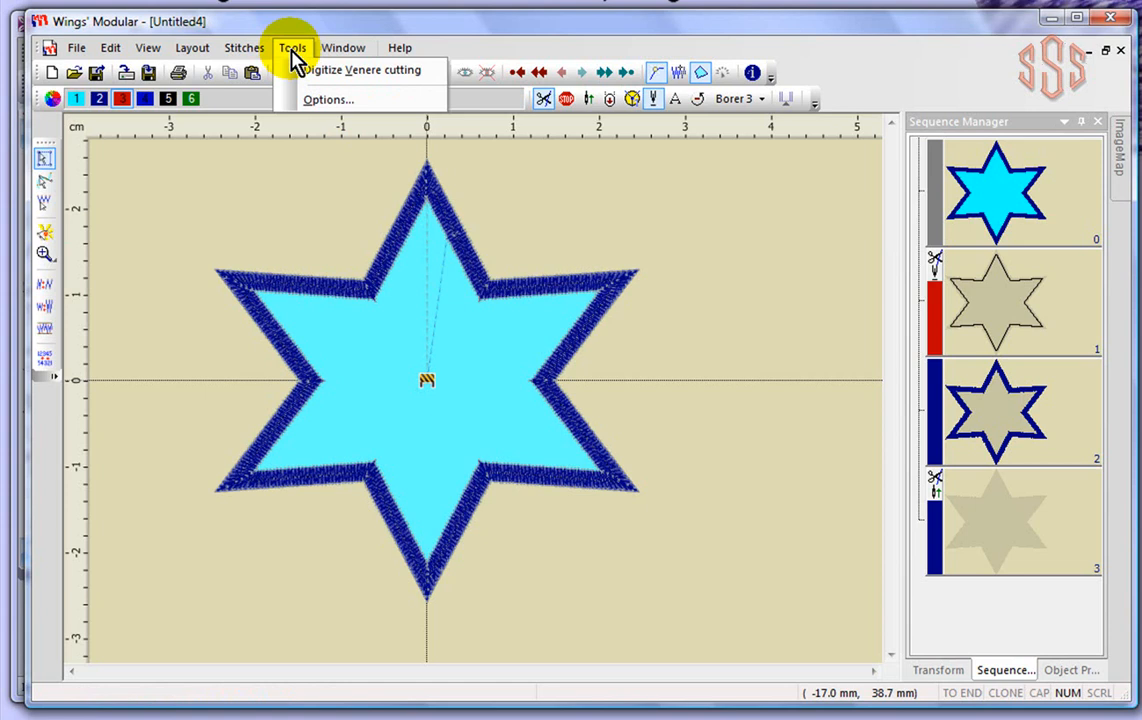
click(345, 70)
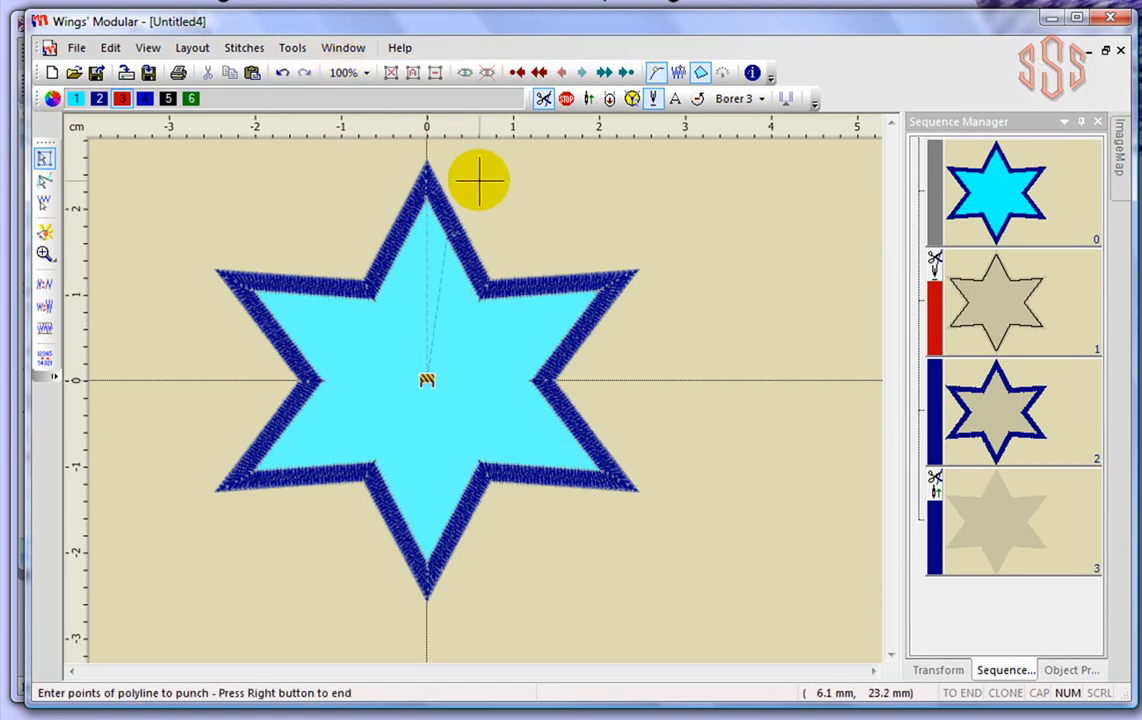
click(426, 177)
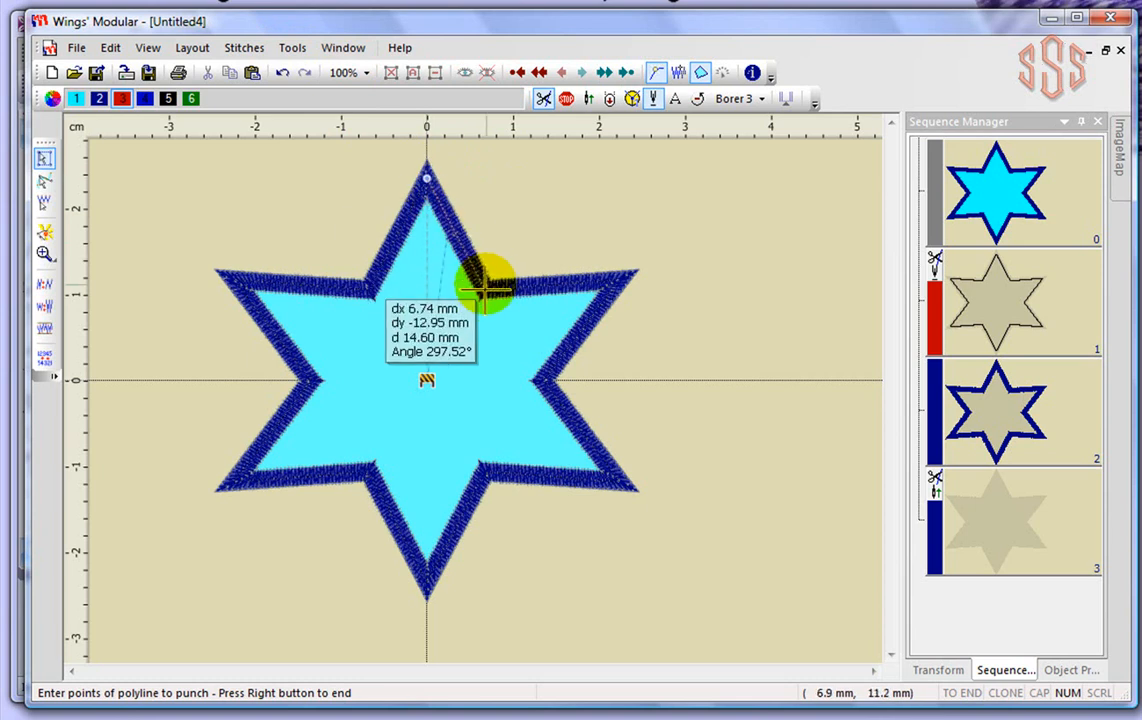
click(485, 289)
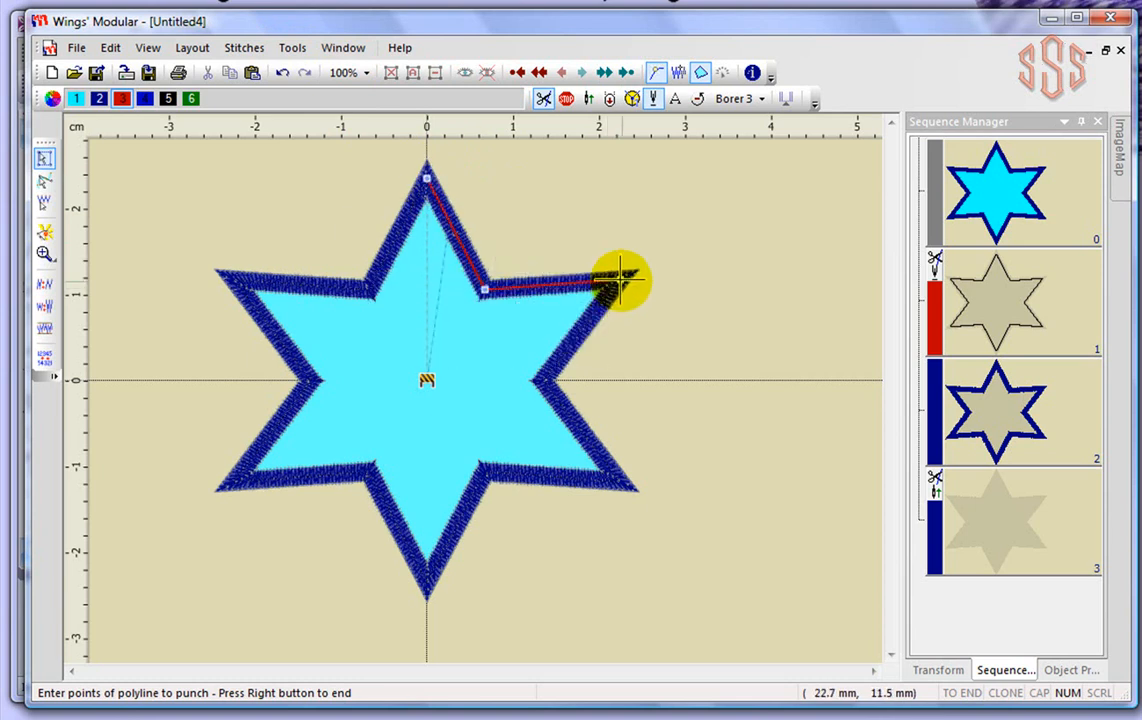
click(620, 278)
click(543, 380)
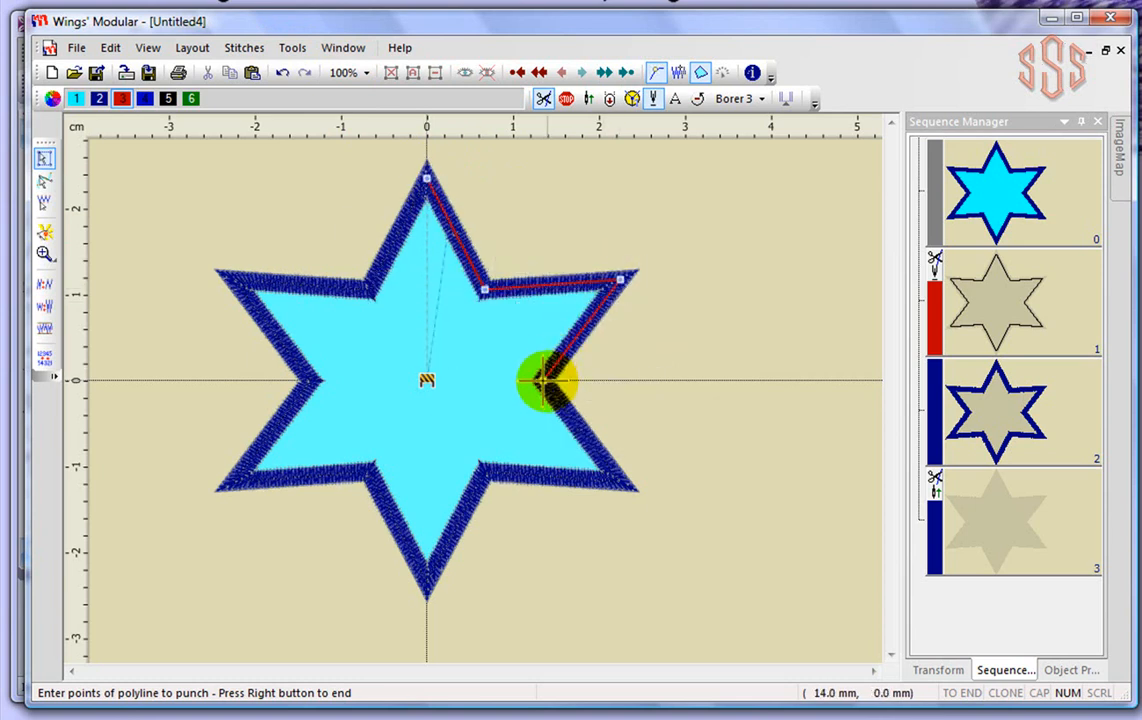
click(620, 482)
click(485, 470)
click(426, 582)
click(369, 470)
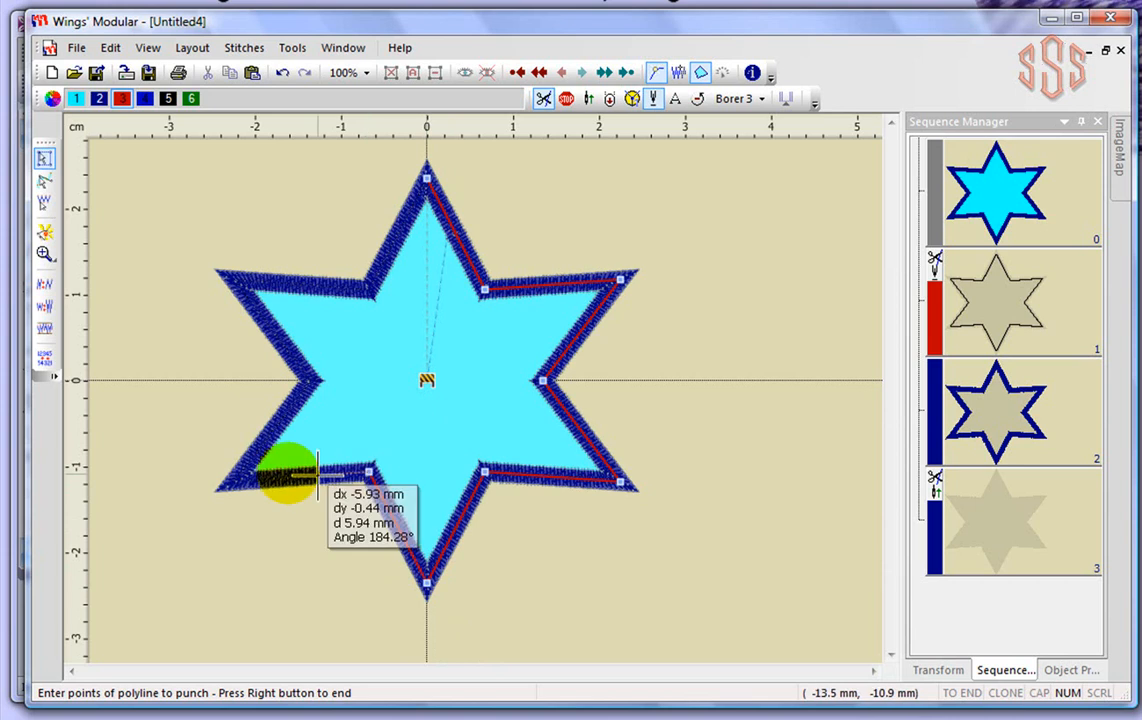
click(231, 483)
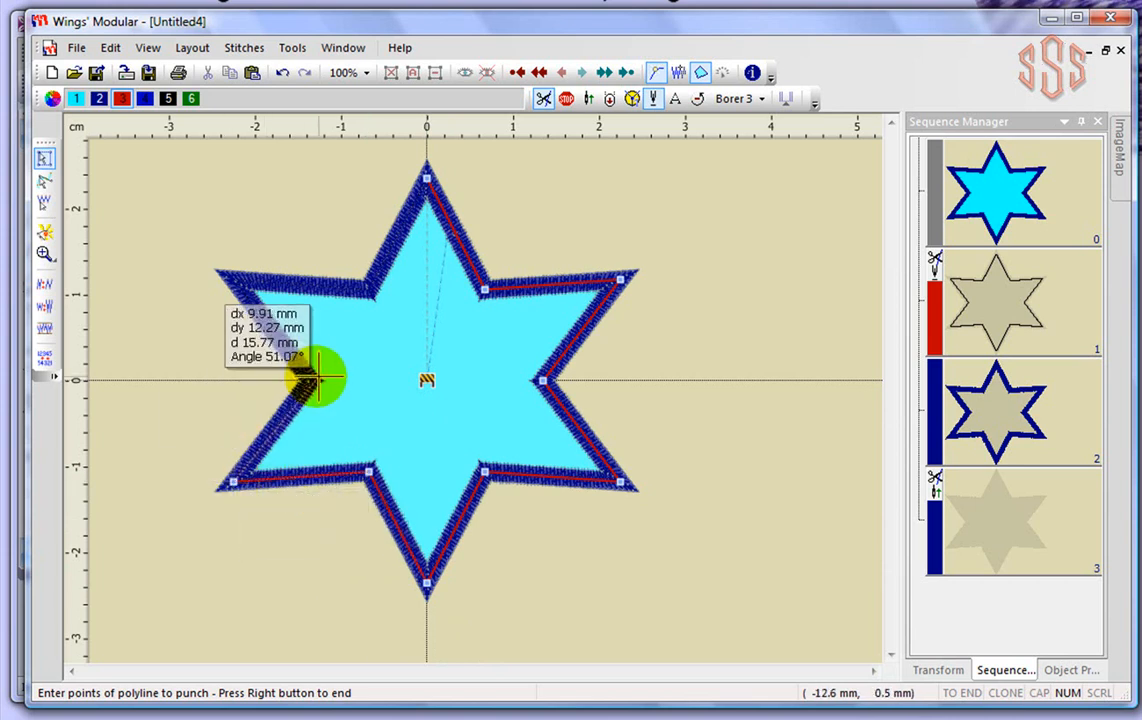
click(310, 379)
click(231, 279)
click(369, 290)
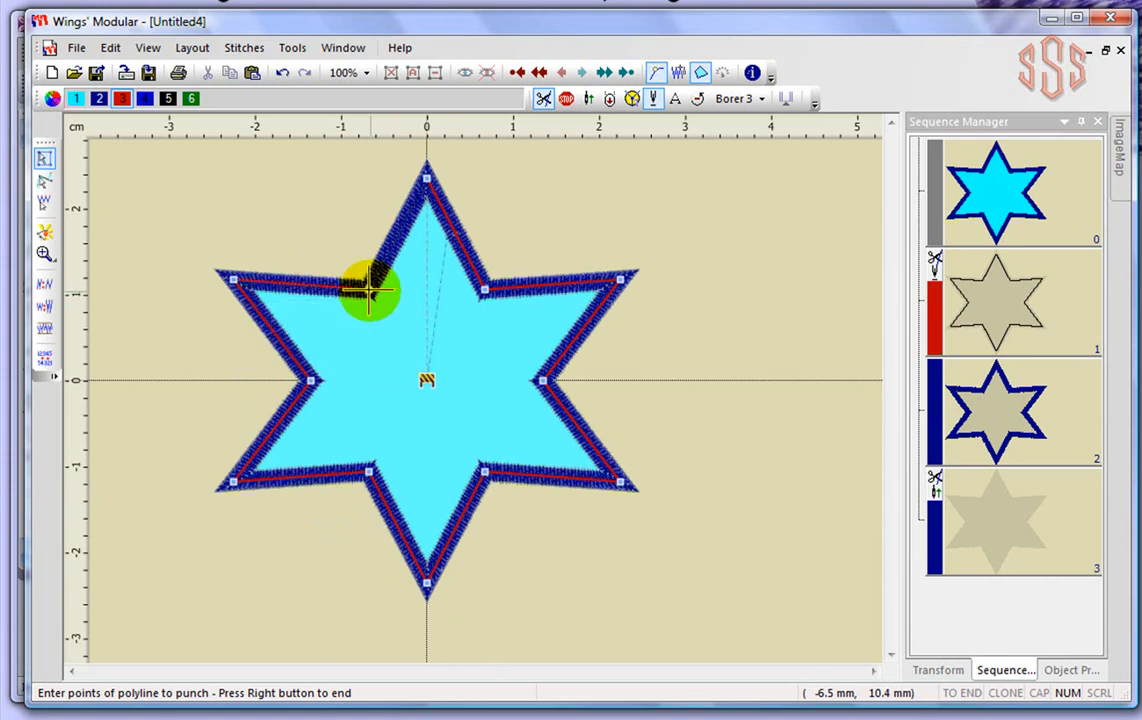
click(426, 178)
right_click(426, 178)
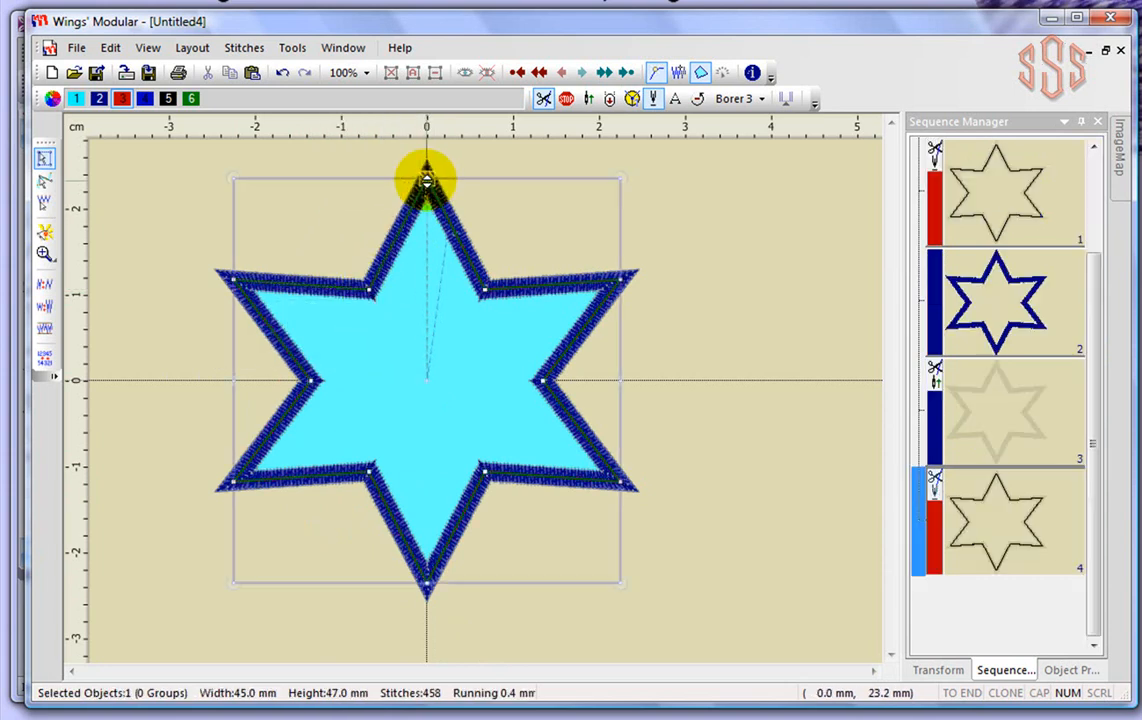
click(714, 246)
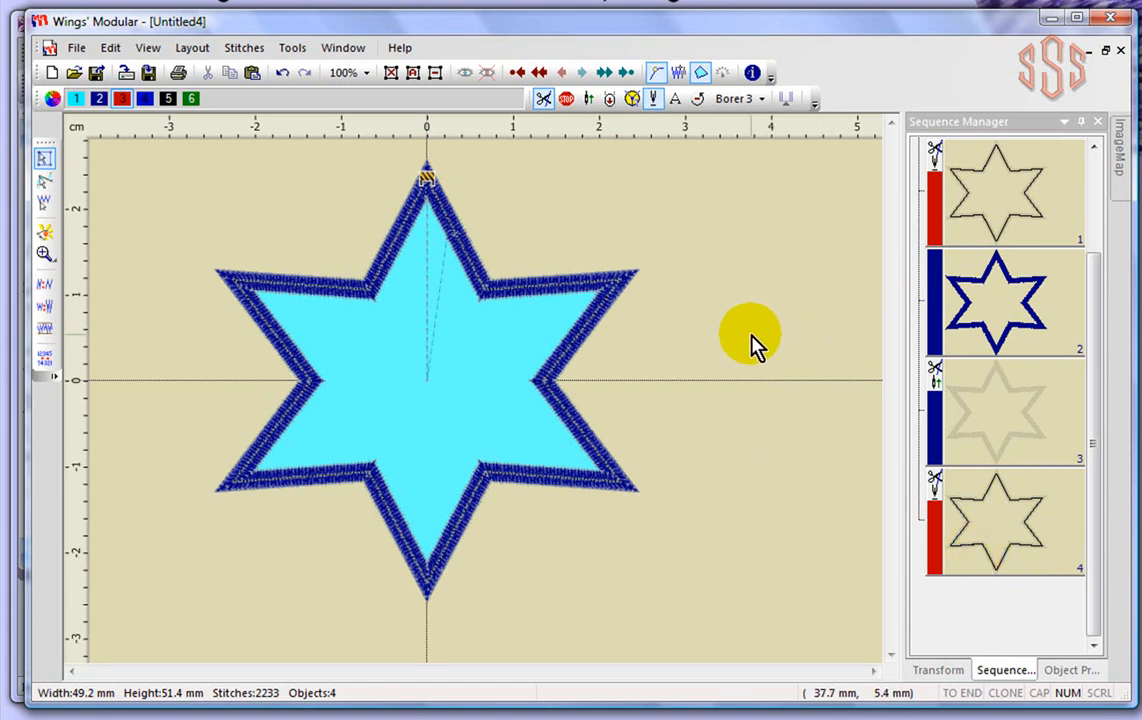
Step: Examine the star design's print preview, including the color changes and sequence icons, and close it without printing
click(77, 49)
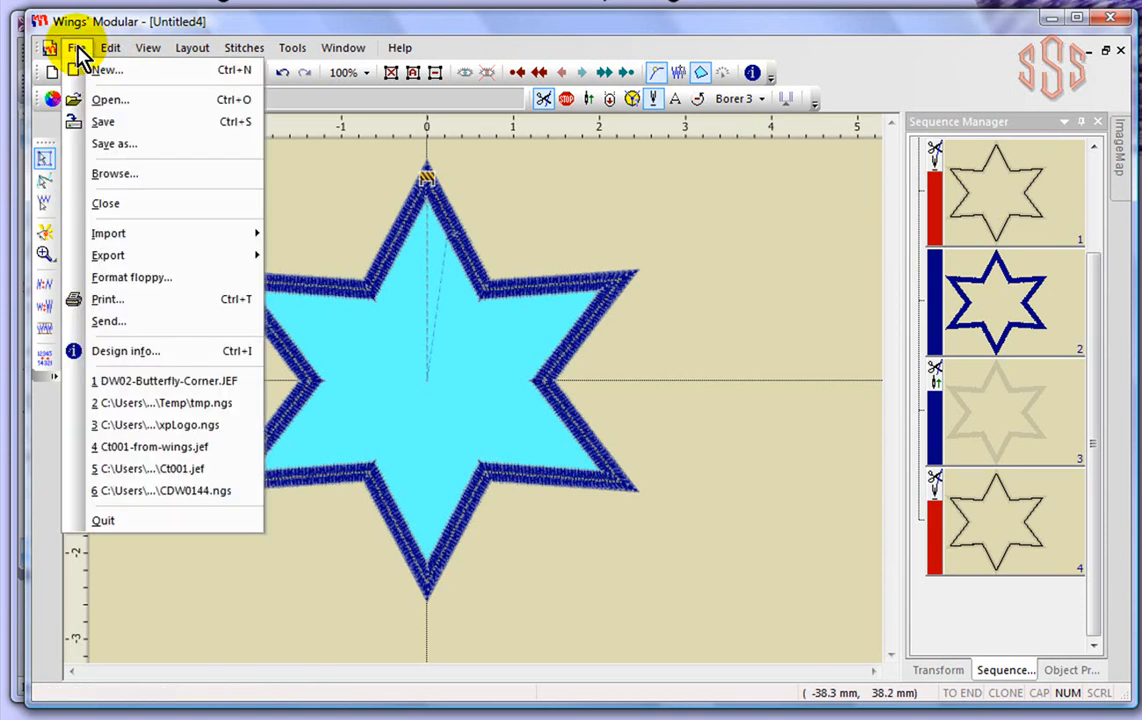
click(108, 300)
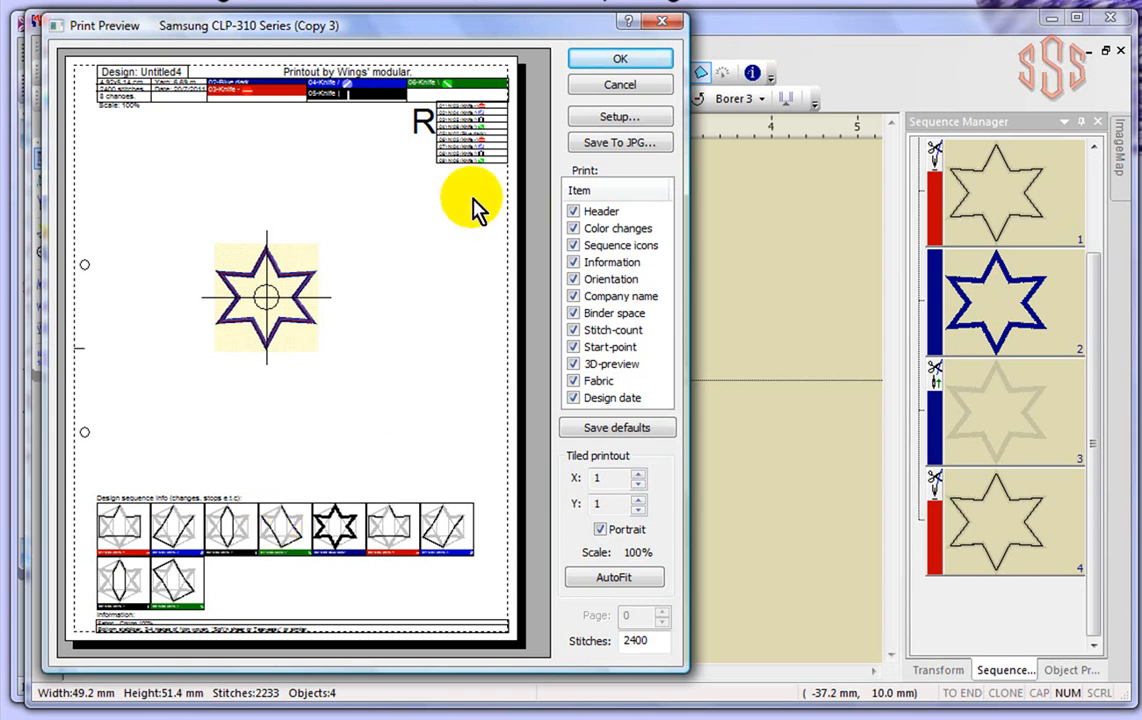
click(640, 92)
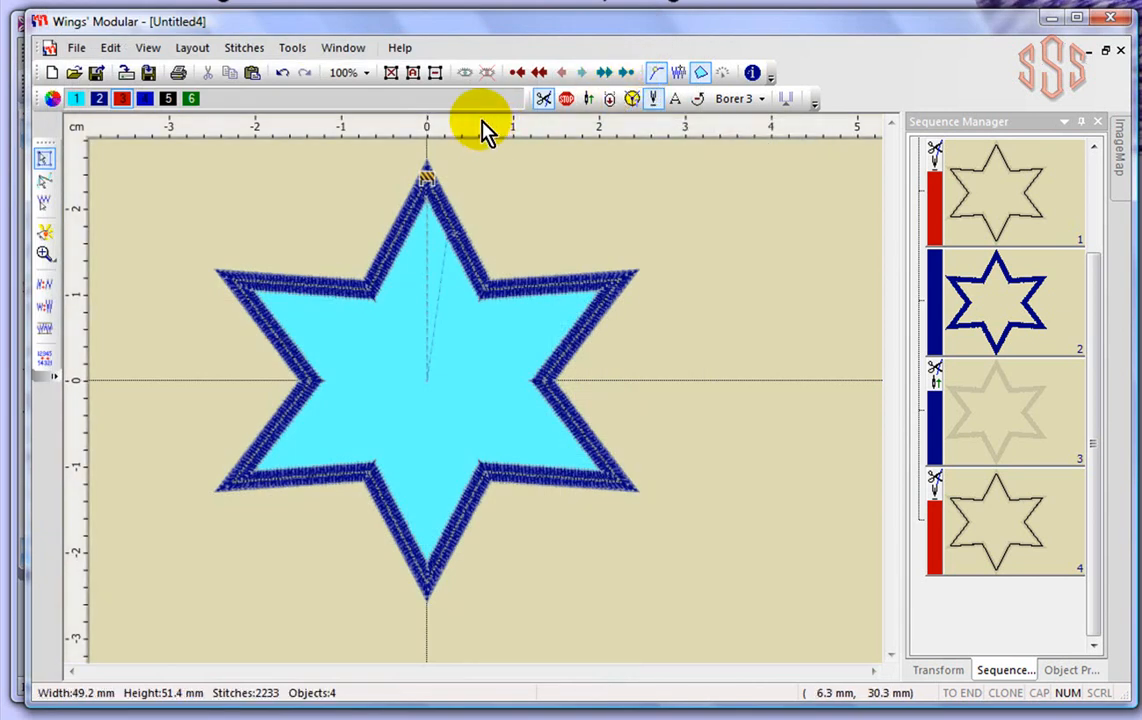
Step: Bring up the Digitize Venere cutting command for the star design
click(474, 375)
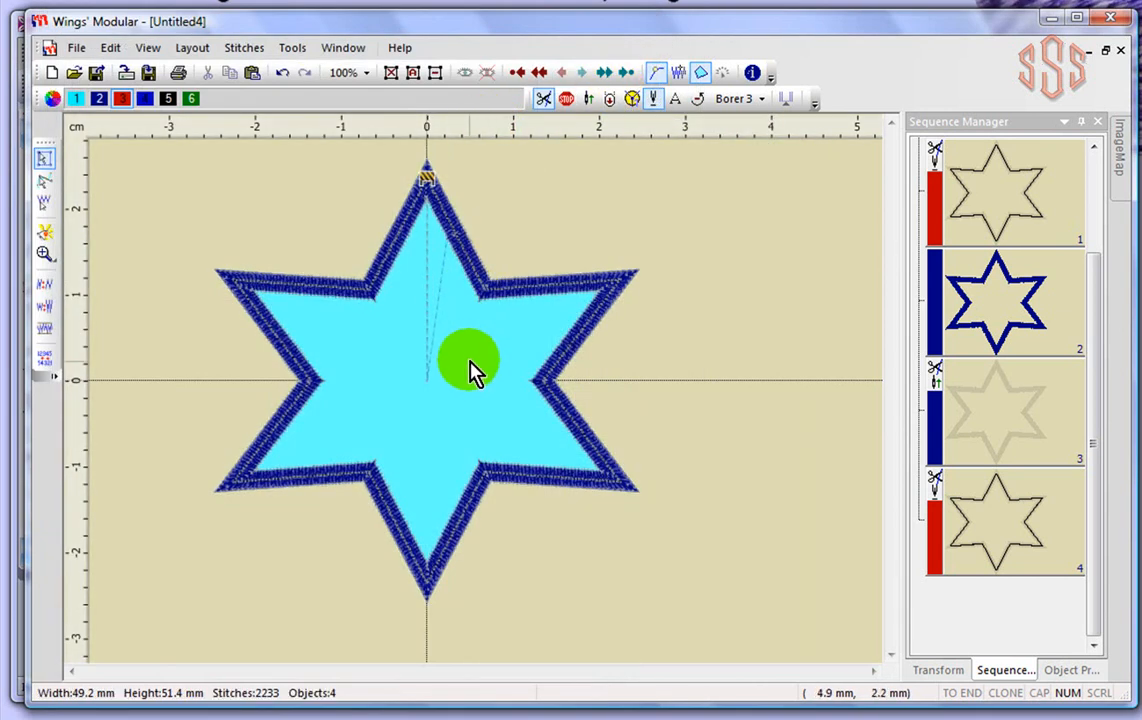
click(294, 49)
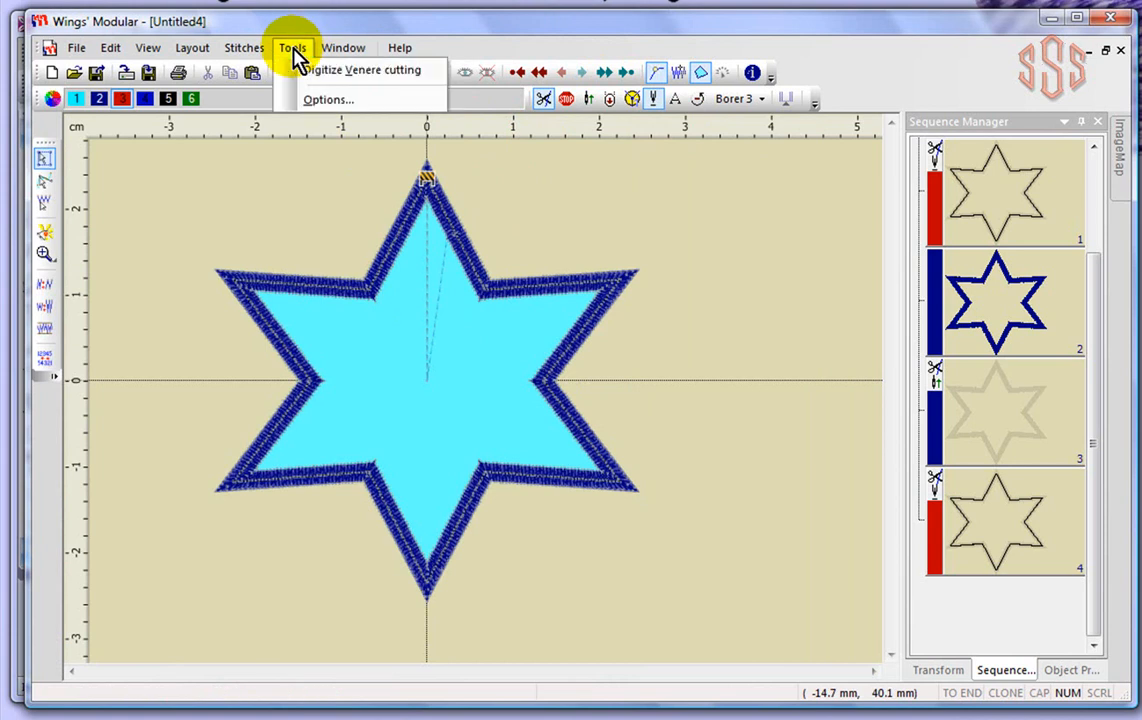